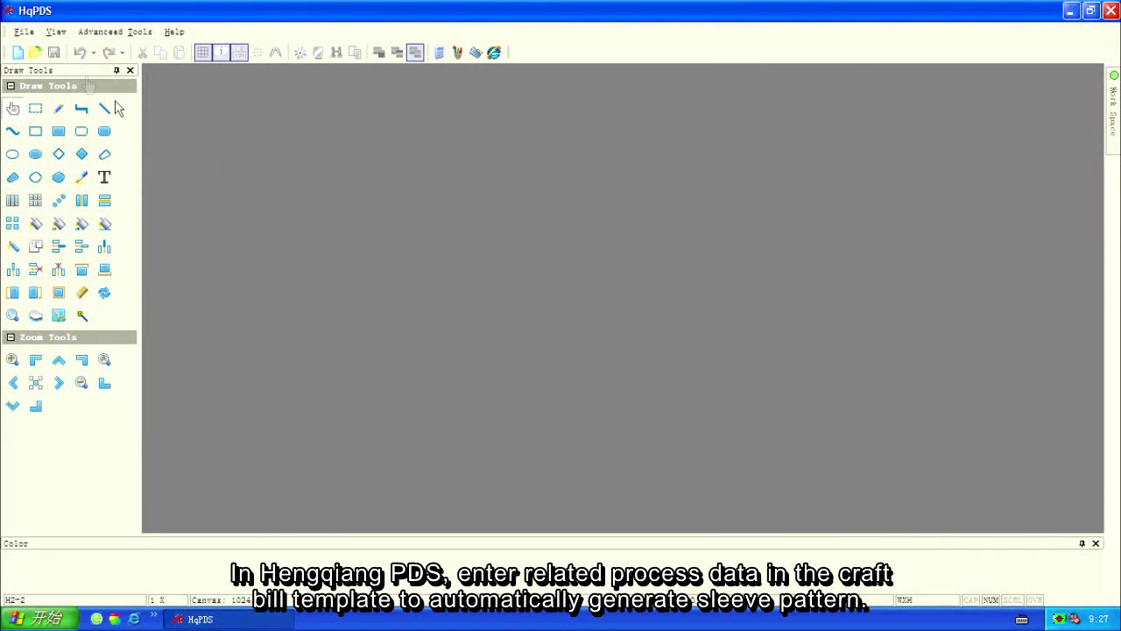
# - Create a new pattern for the H2-2 two-system machine with a 1024 * 2048 canvas
pyautogui.click(28, 32)
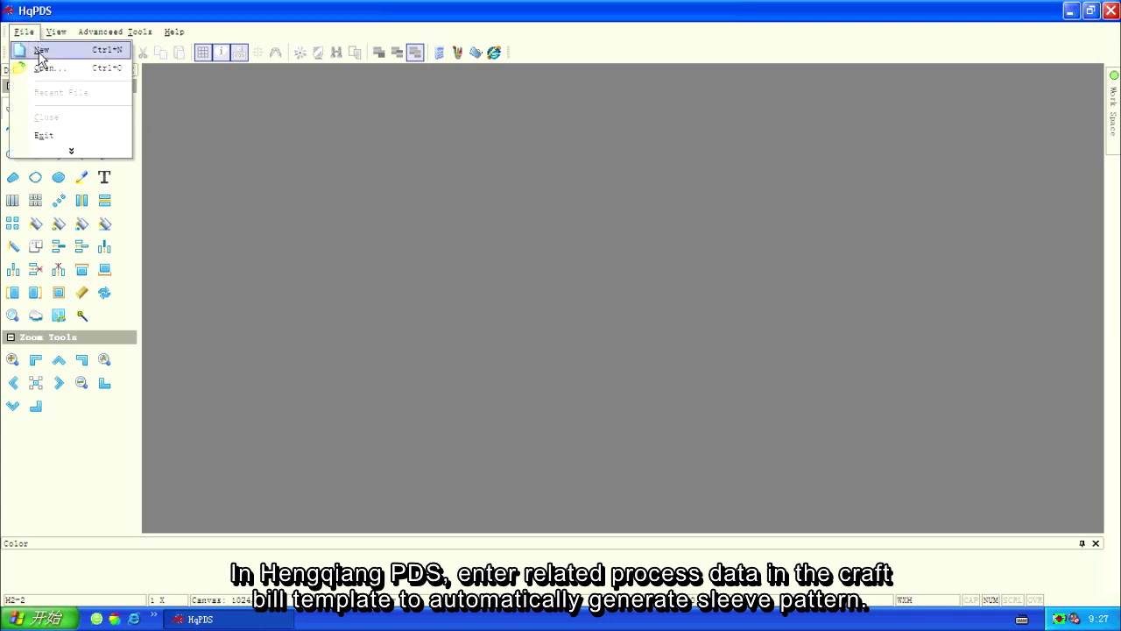
pyautogui.click(39, 52)
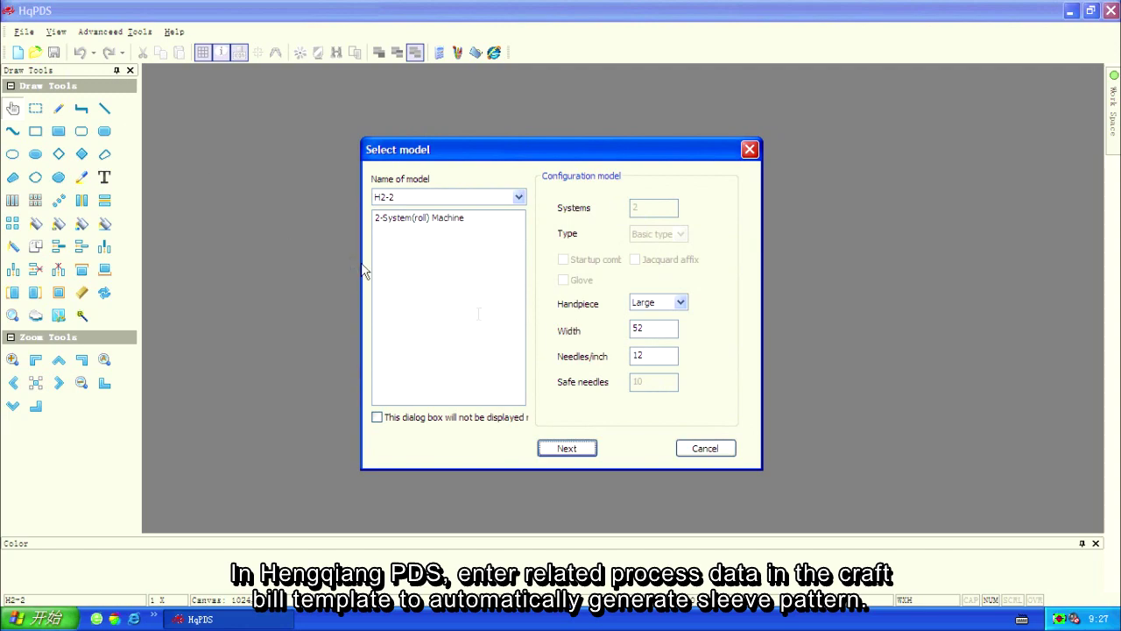
pyautogui.click(567, 449)
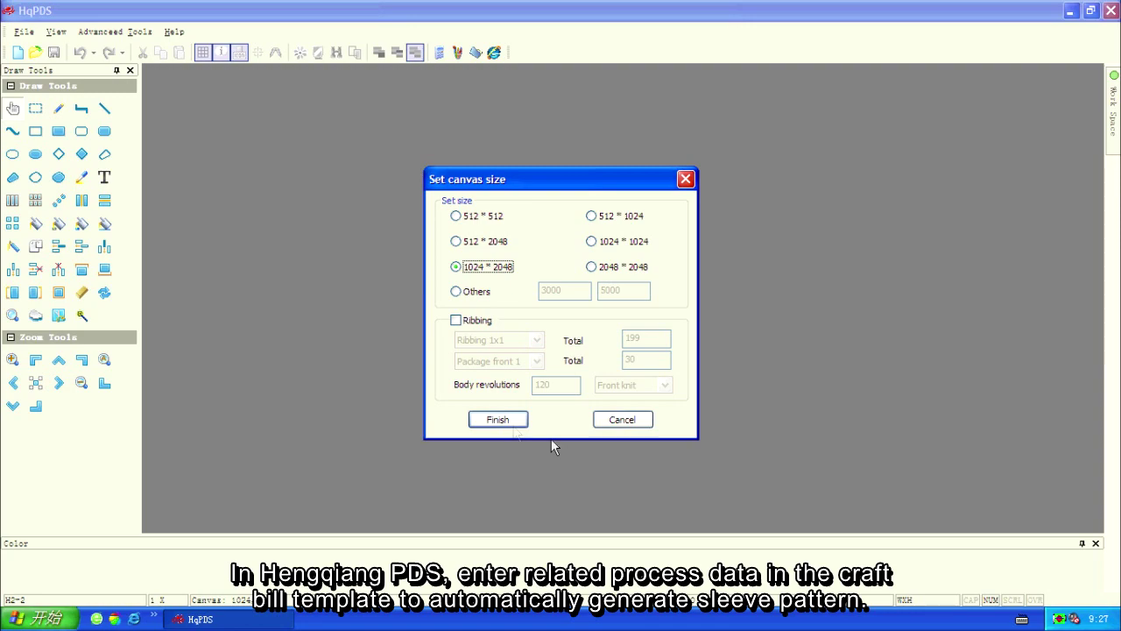
pyautogui.click(508, 422)
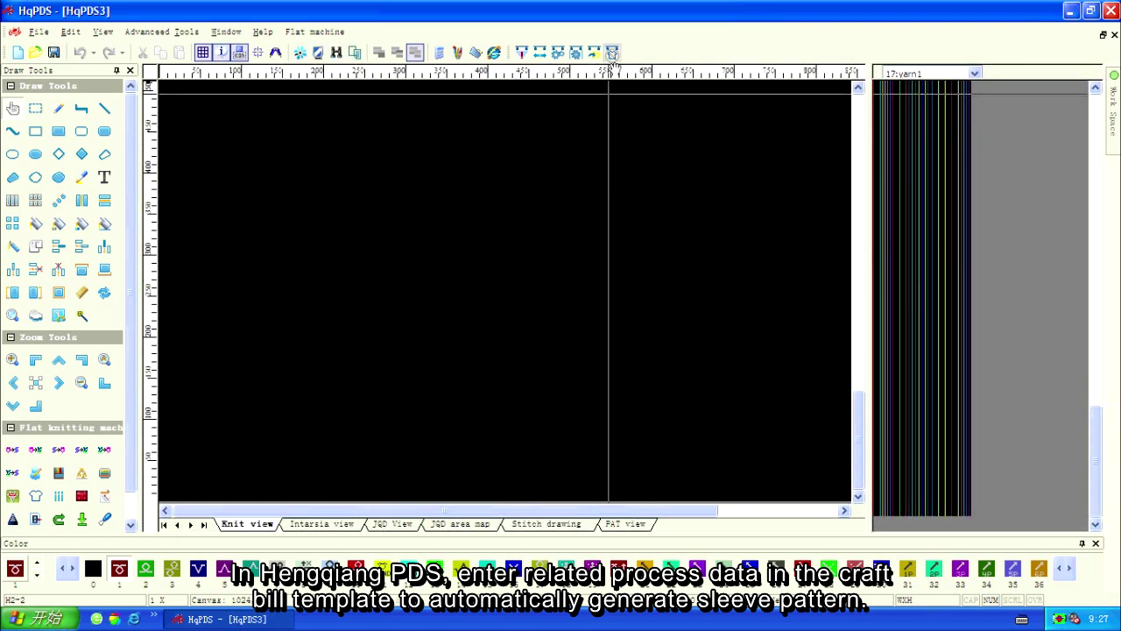
# - Start a new form in the craft bill and turn off the startup comb option
pyautogui.click(613, 52)
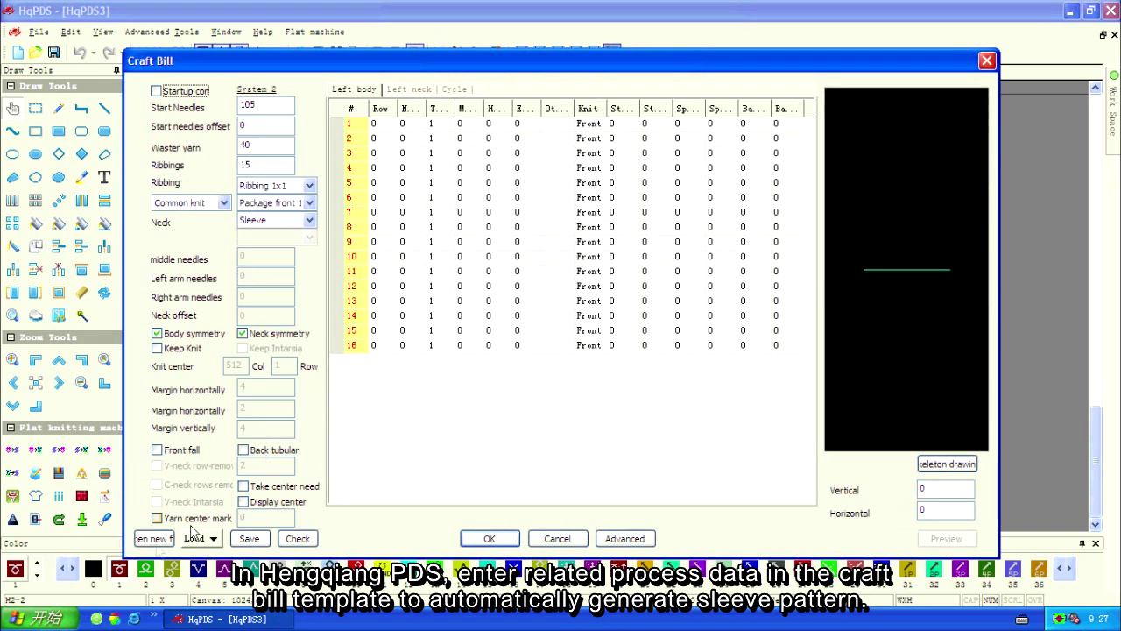
pyautogui.click(155, 539)
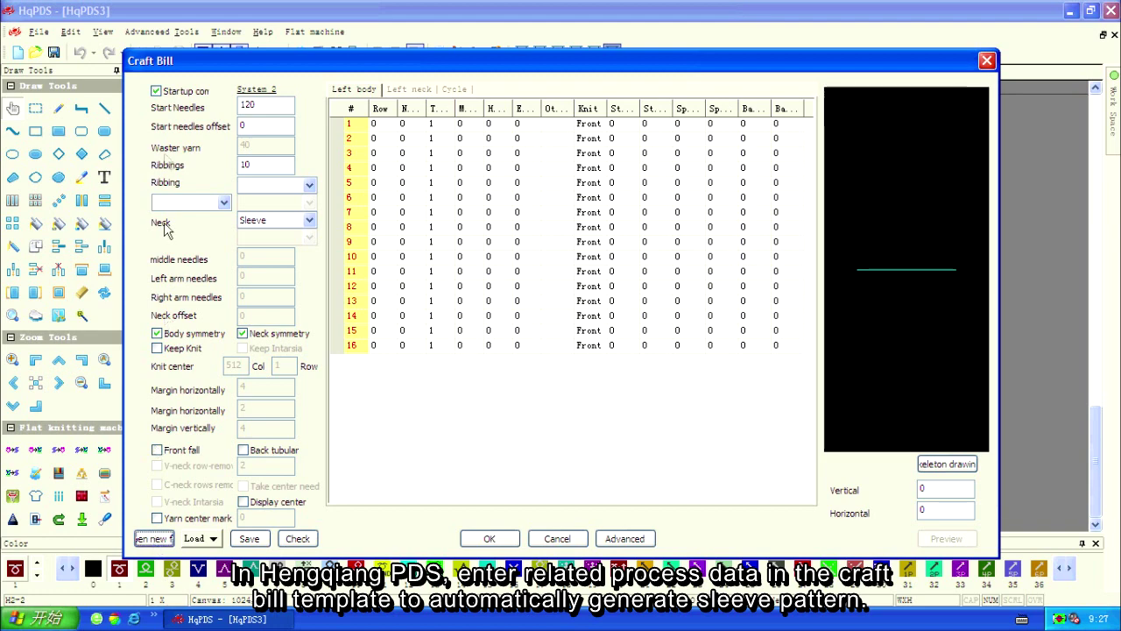
pyautogui.click(168, 98)
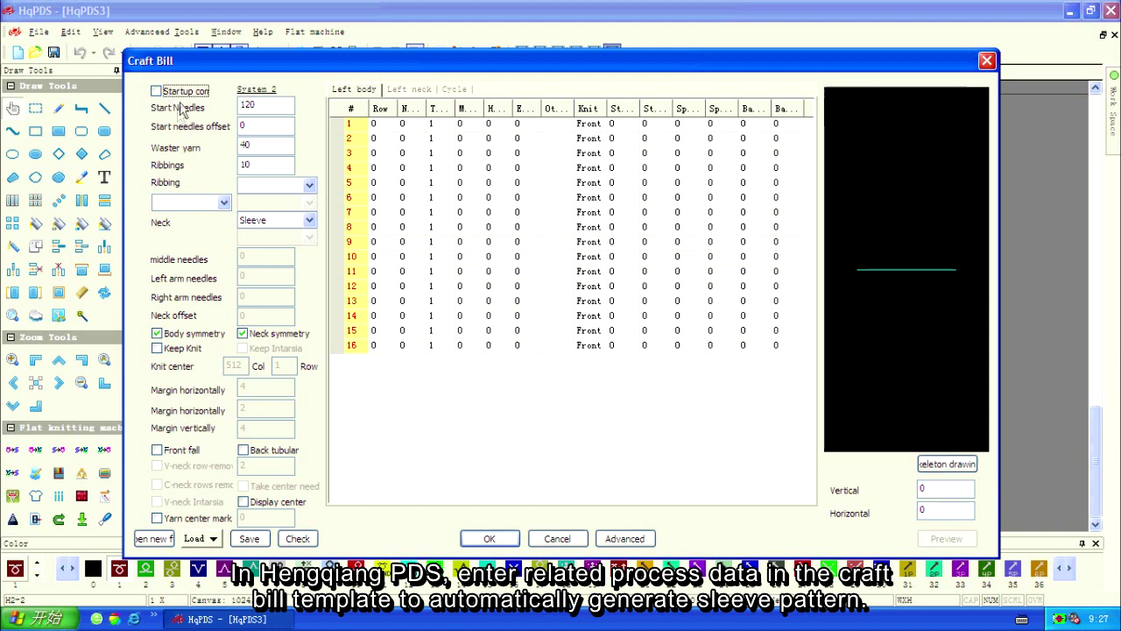
# - Set the craft bill's start needles to 105 and the ribbings to 15
pyautogui.doubleClick(252, 103)
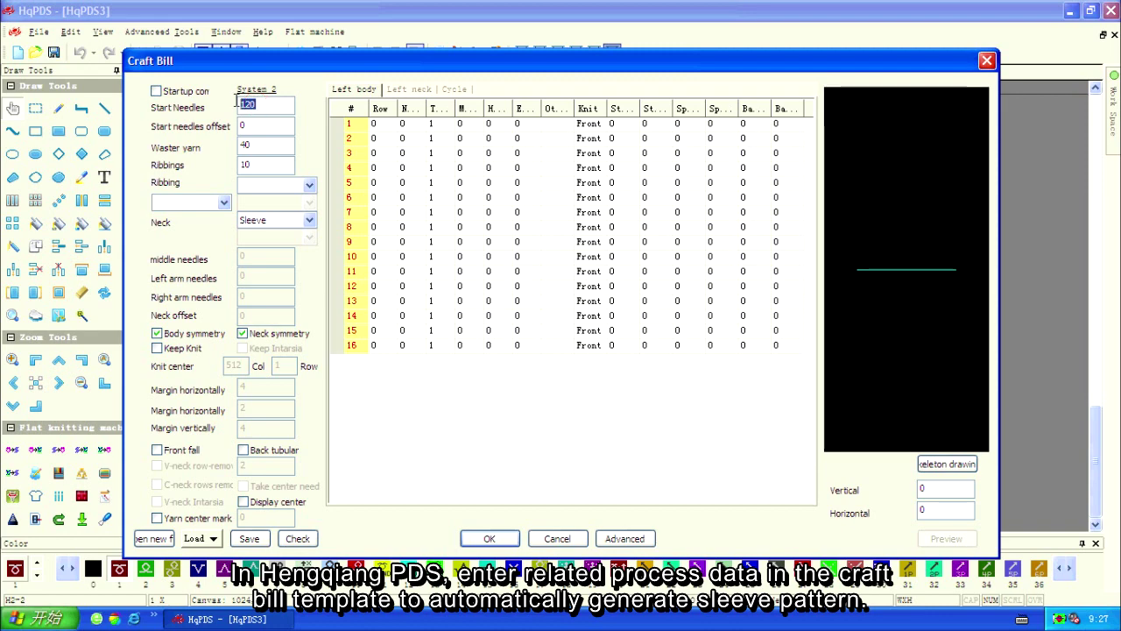
pyautogui.write('105')
pyautogui.doubleClick(251, 164)
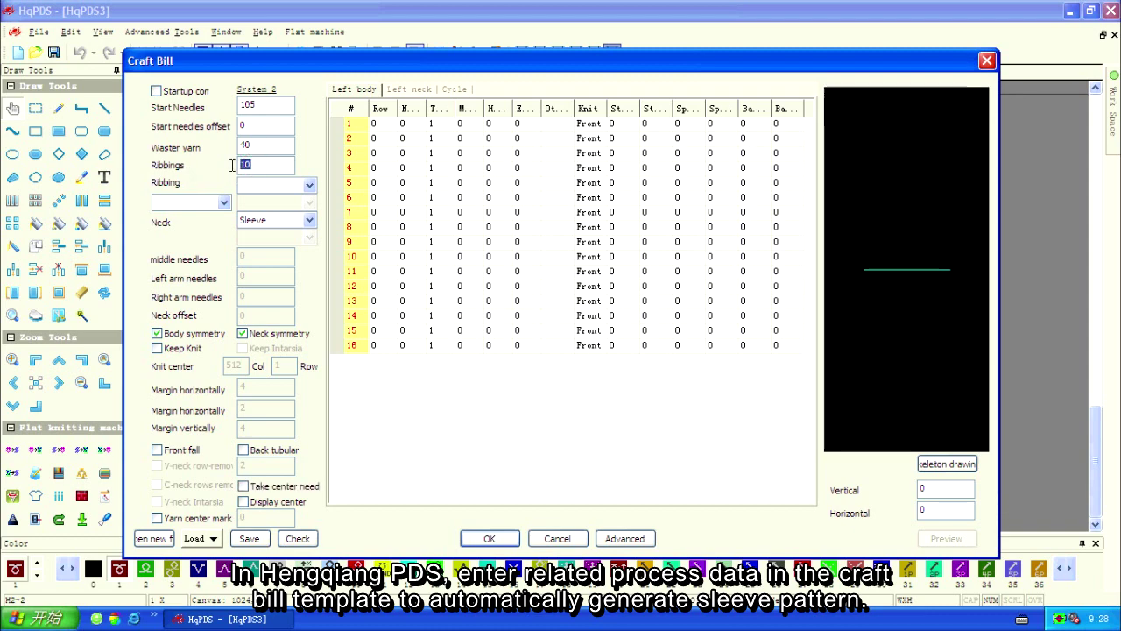
pyautogui.write('15')
# - Choose Ribbing 1x1 with Package front 1 and Common knit for the sleeve
pyautogui.click(308, 188)
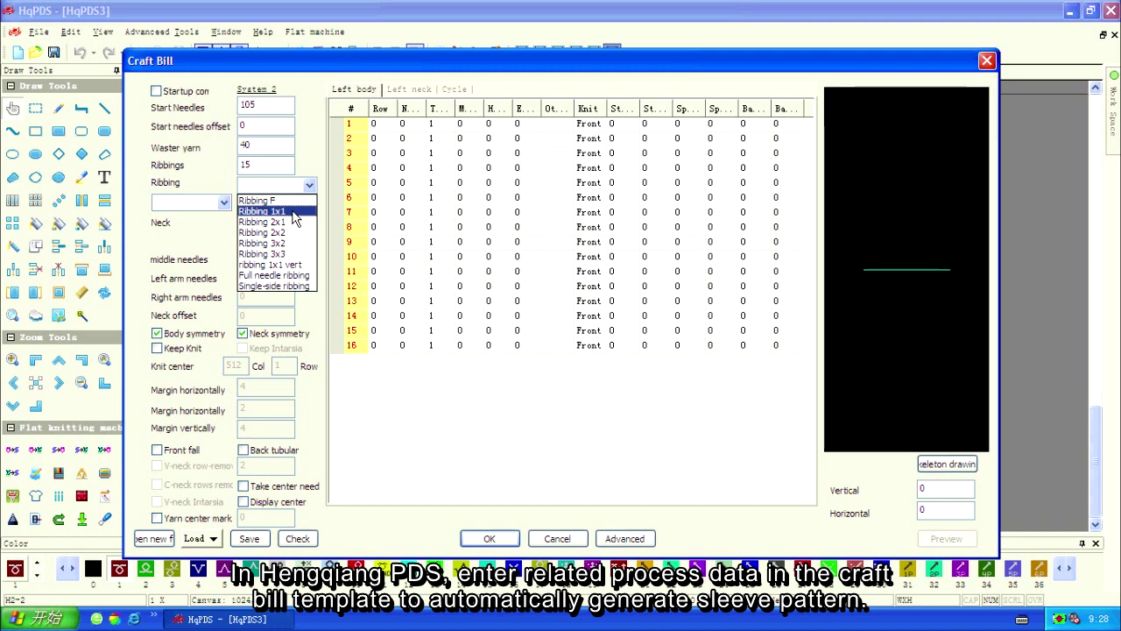
pyautogui.click(292, 212)
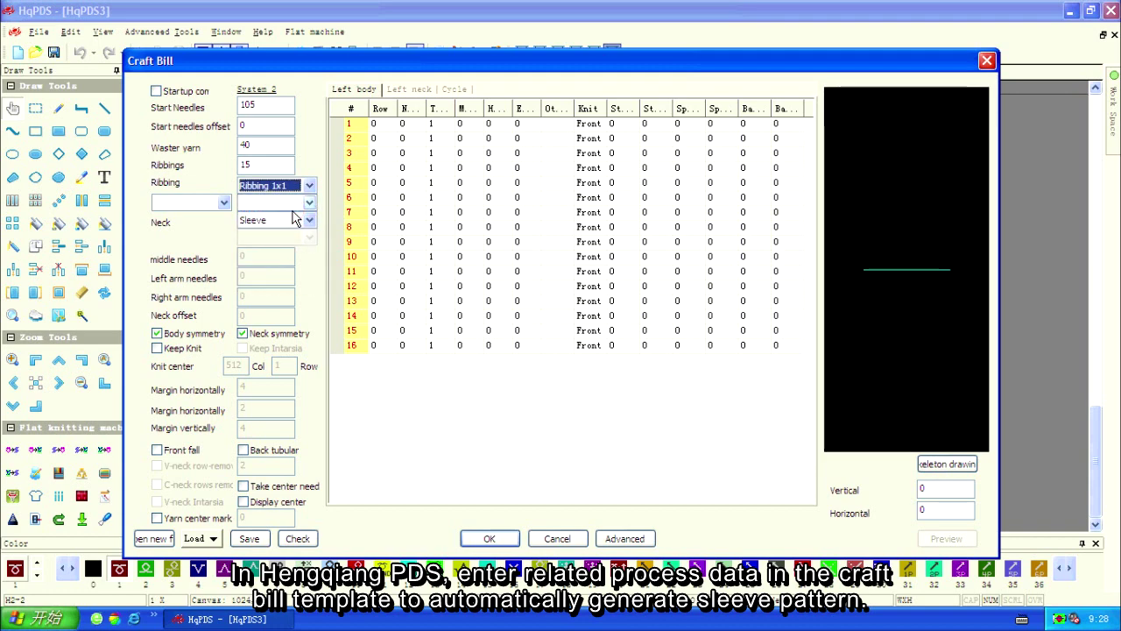
pyautogui.click(310, 203)
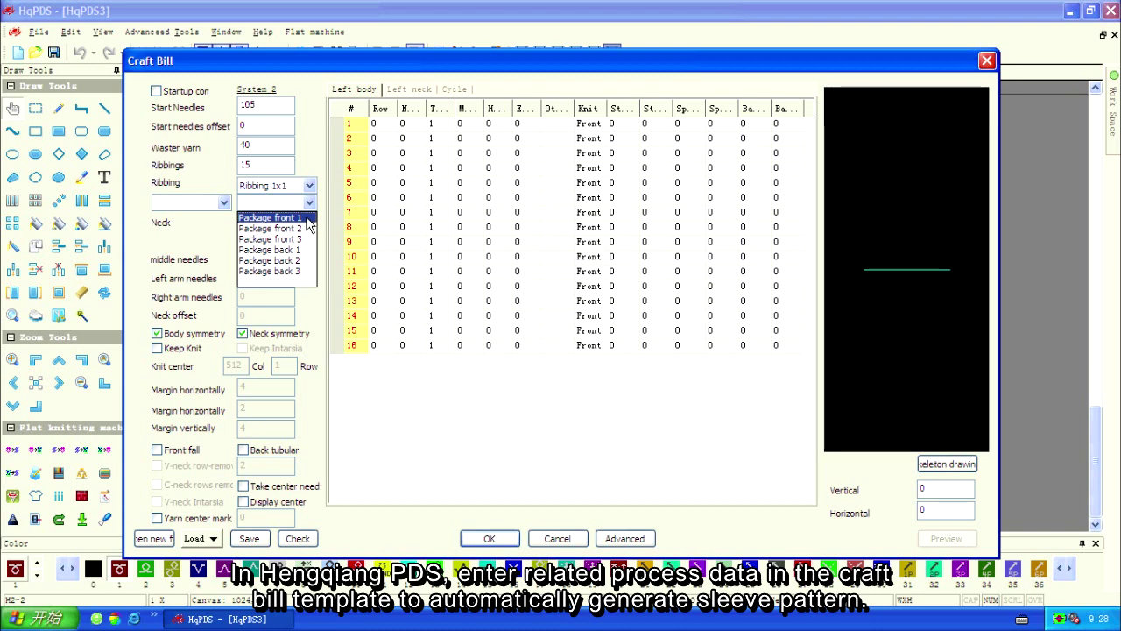
pyautogui.click(308, 225)
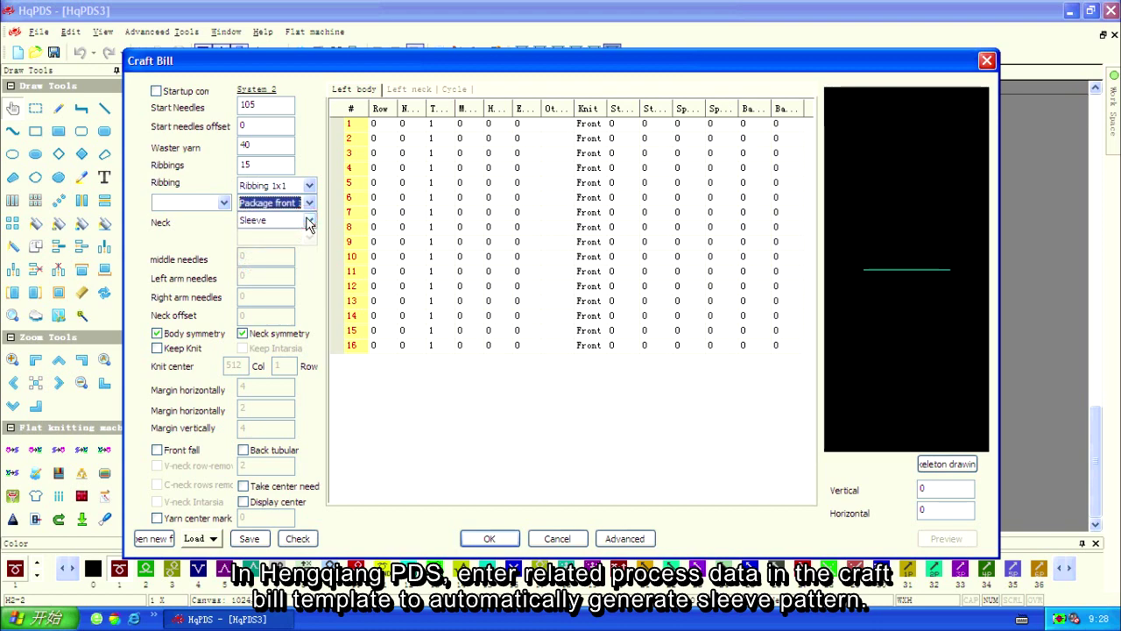
pyautogui.click(225, 203)
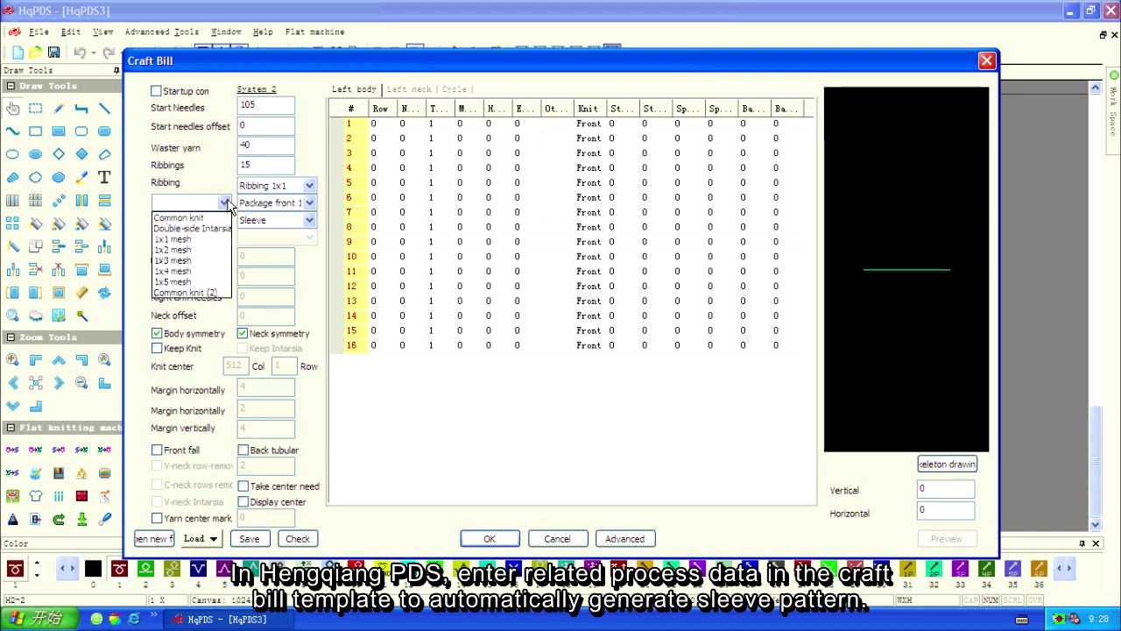
pyautogui.click(211, 219)
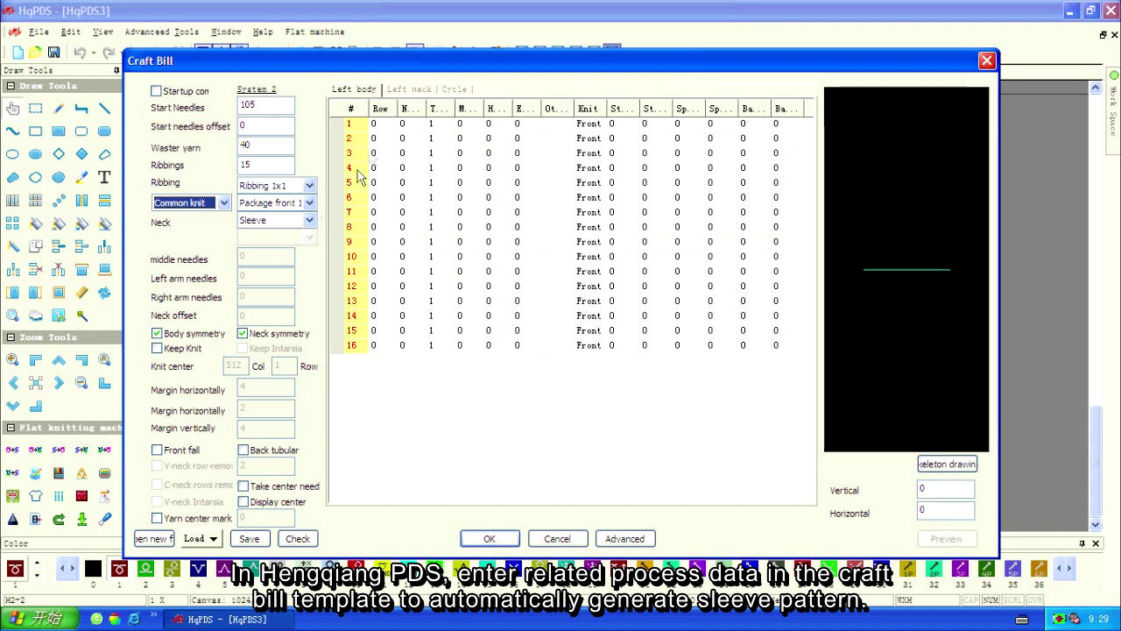
# - Fill line 1 of the left body table with Row 8, N 1 and T 27
pyautogui.click(378, 123)
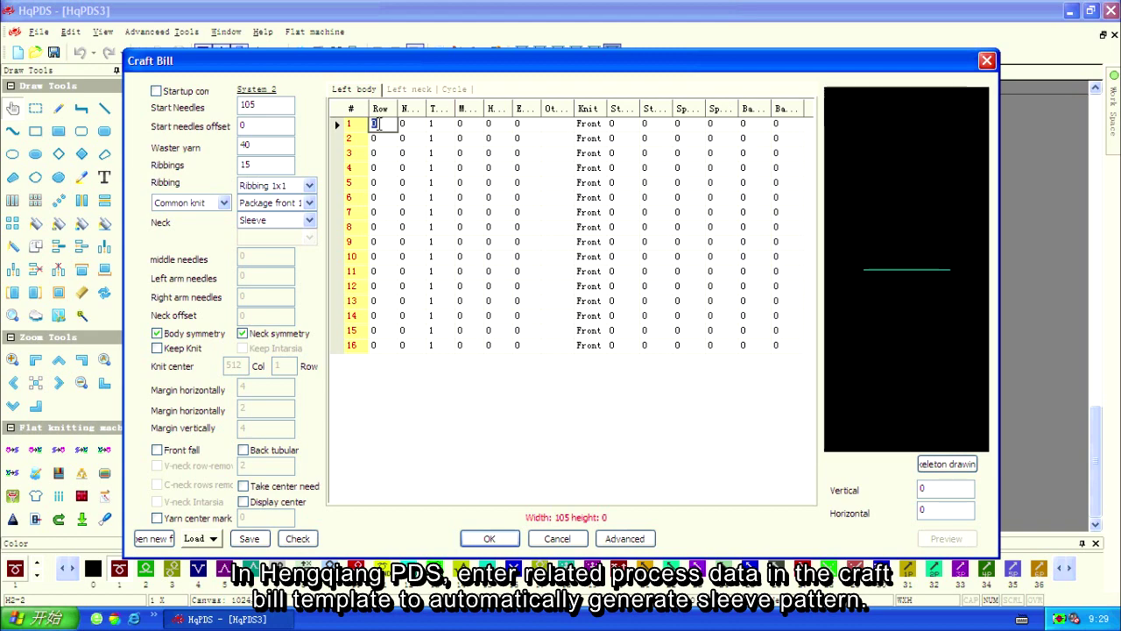
pyautogui.write('8')
pyautogui.press('Tab')
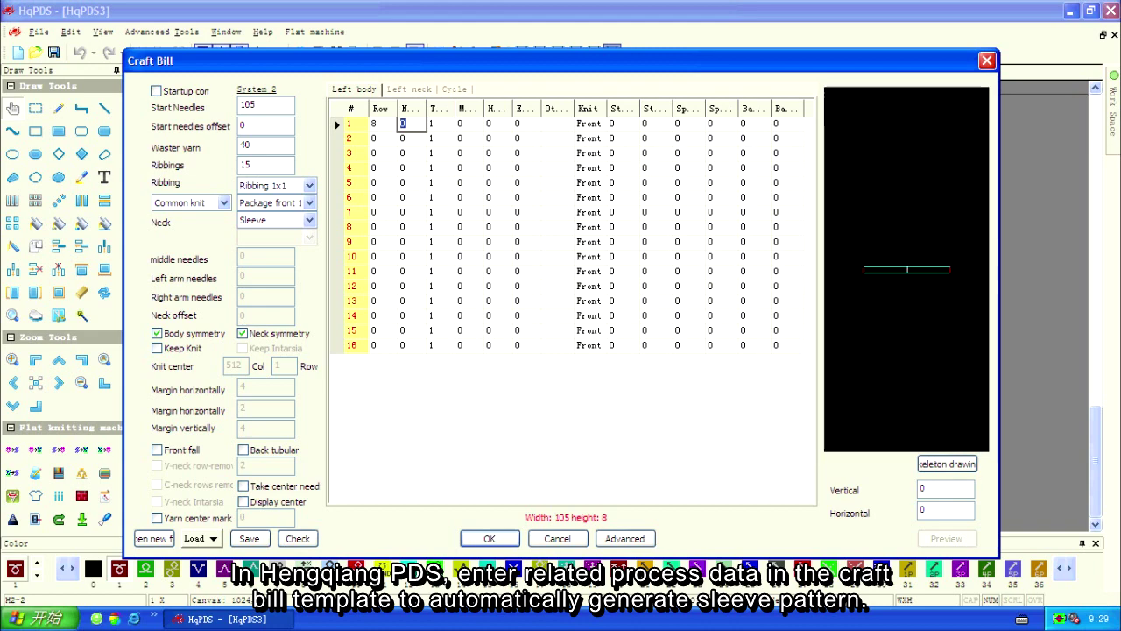
pyautogui.write('1')
pyautogui.press('Tab')
pyautogui.write('27')
# - Fill line 2 of the left body table with Row 24 and N -9, and set its Others option to Clip
pyautogui.click(374, 138)
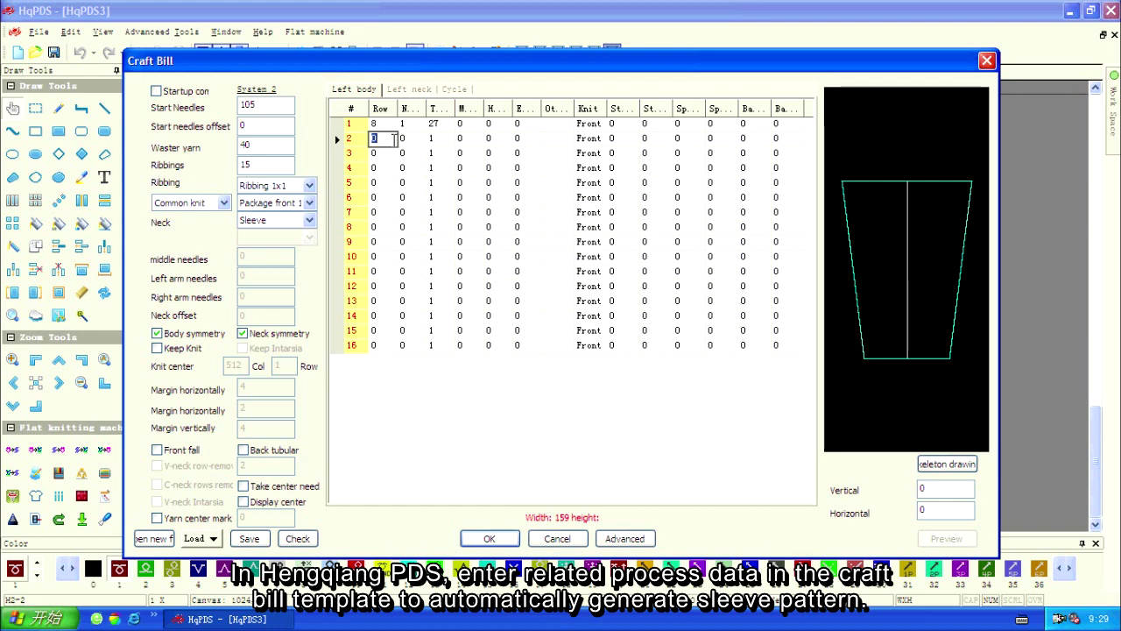
pyautogui.write('24')
pyautogui.press('Tab')
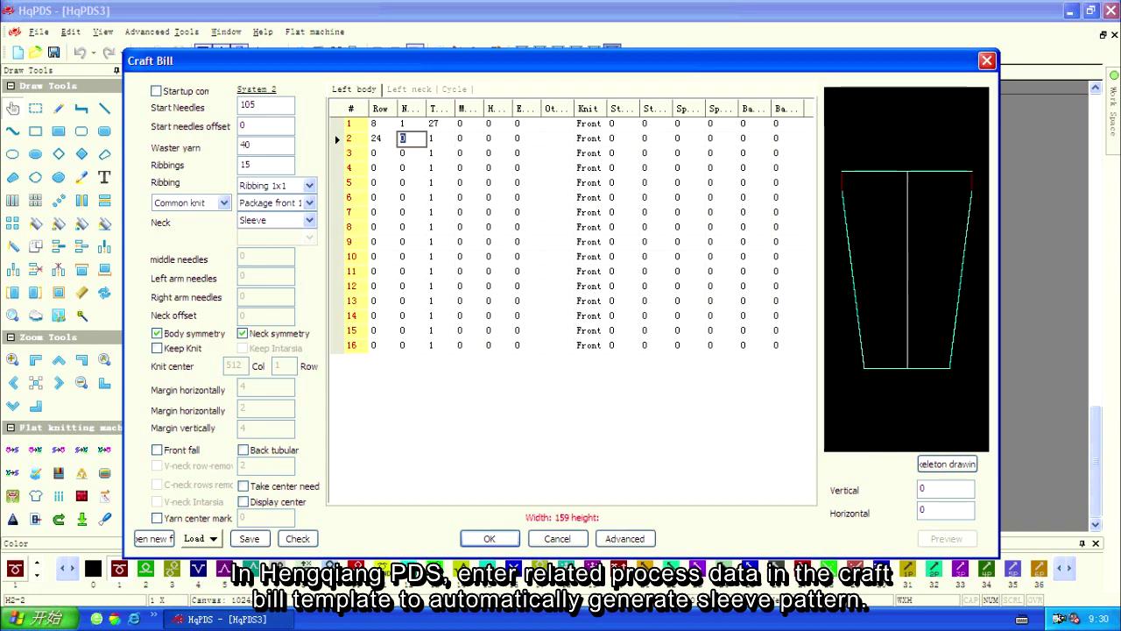
pyautogui.write('-9')
pyautogui.click(444, 142)
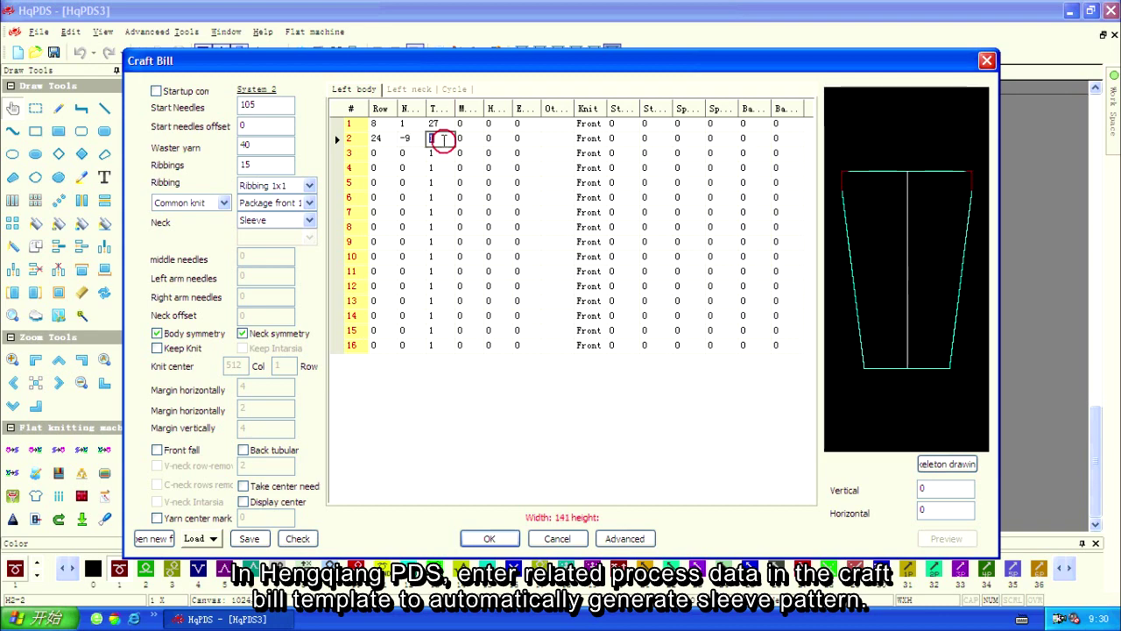
pyautogui.click(552, 141)
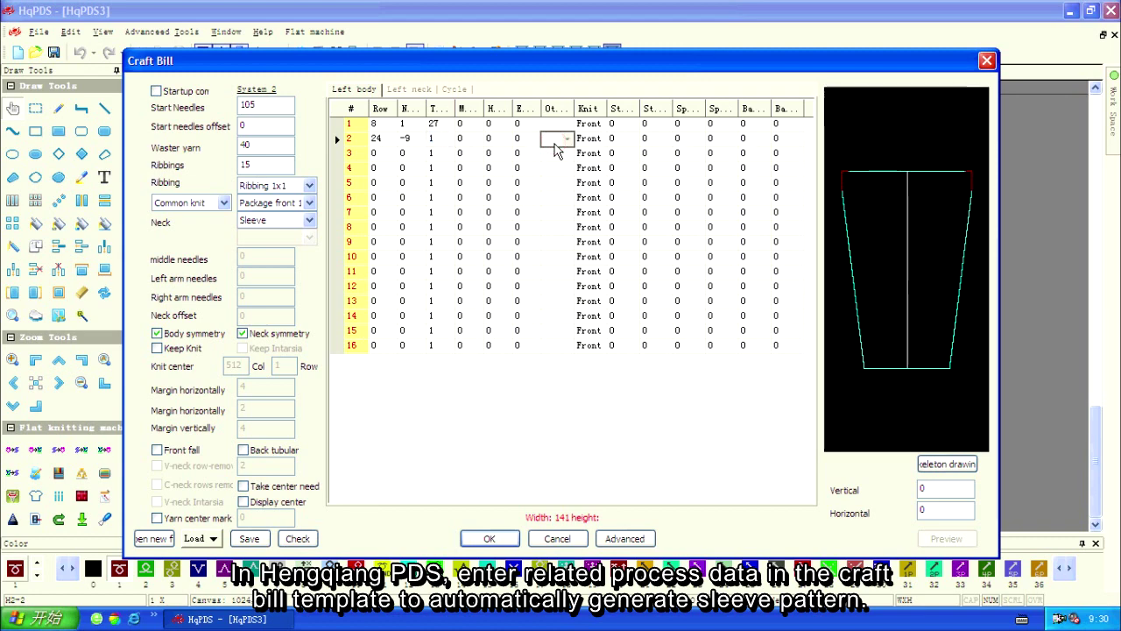
pyautogui.rightClick(555, 150)
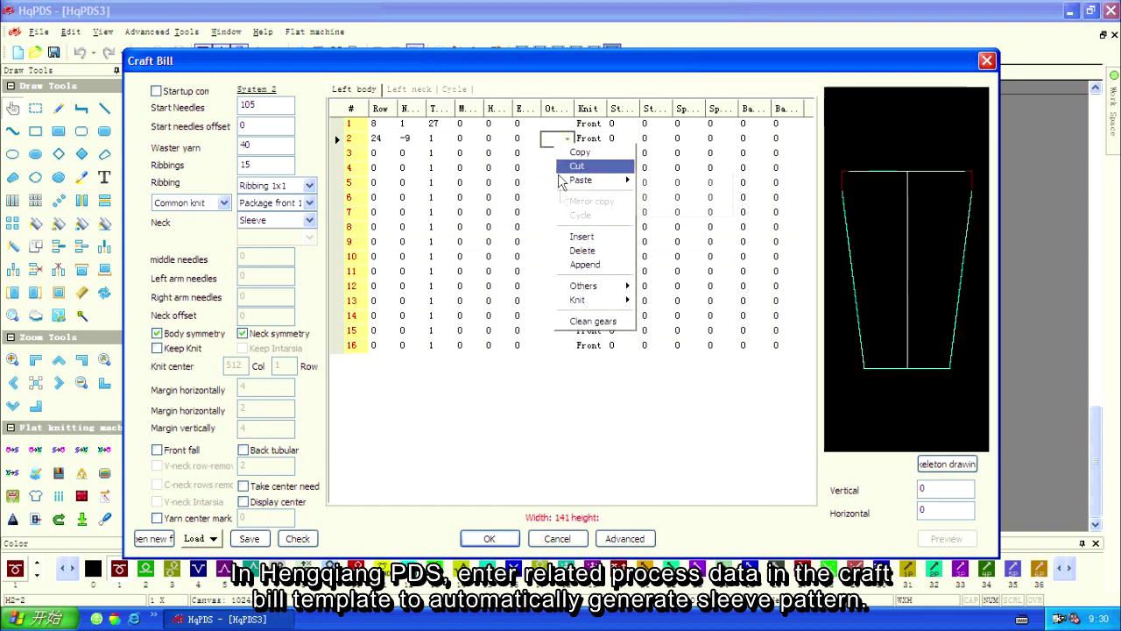
pyautogui.moveTo(576, 290)
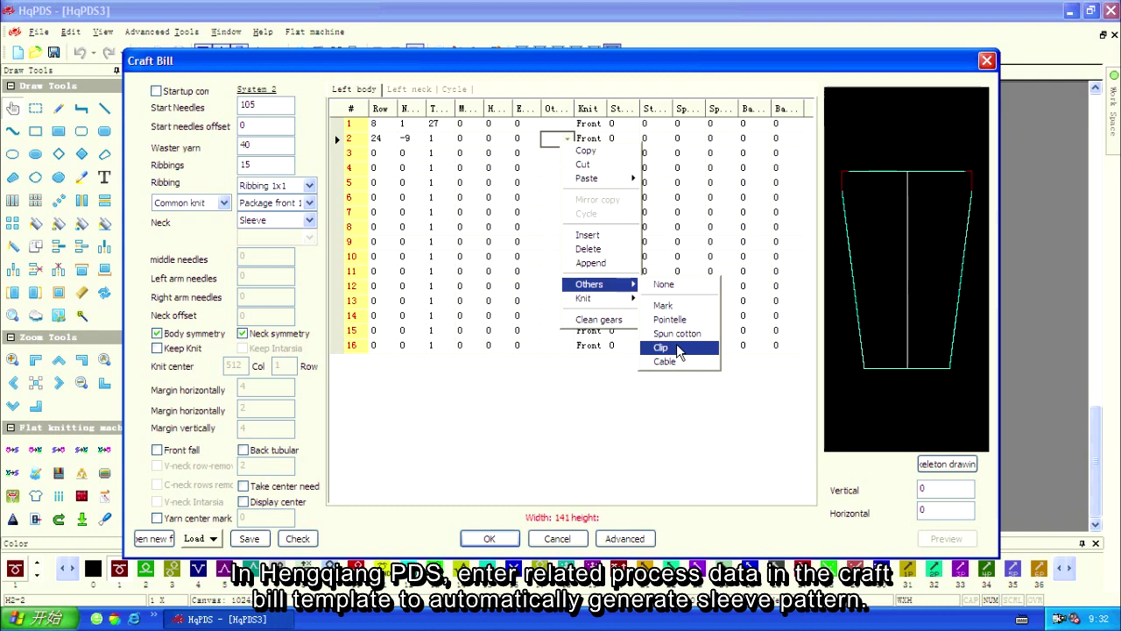
pyautogui.click(680, 349)
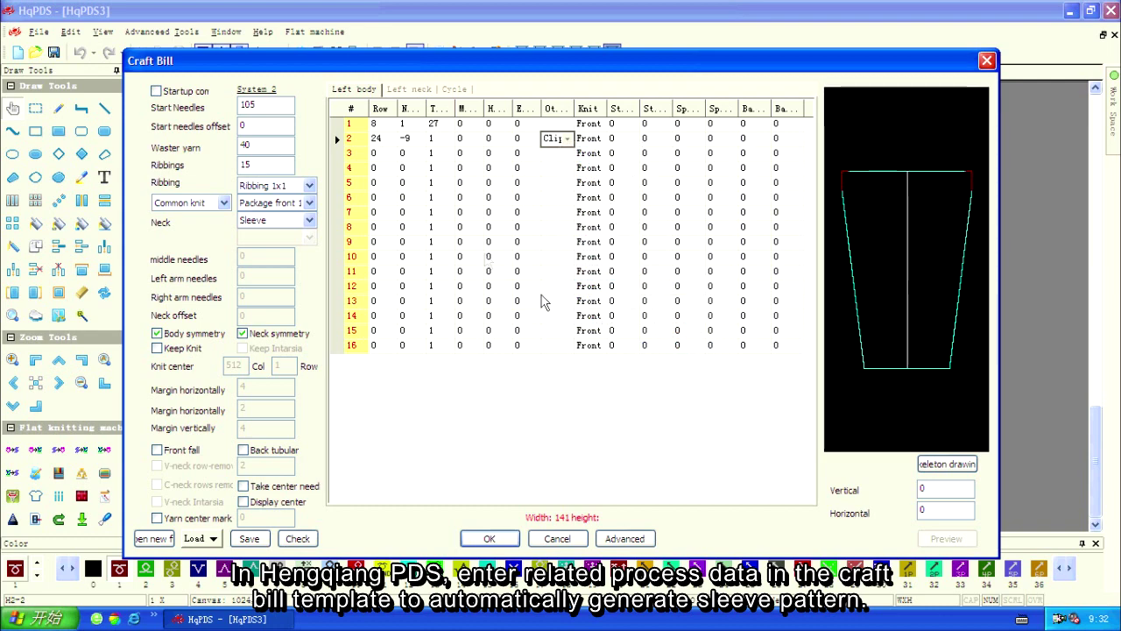
# - Fill line 3 of the left body table with Row 1, N -3, M 4 and H 1, keeping T at 1
pyautogui.click(379, 153)
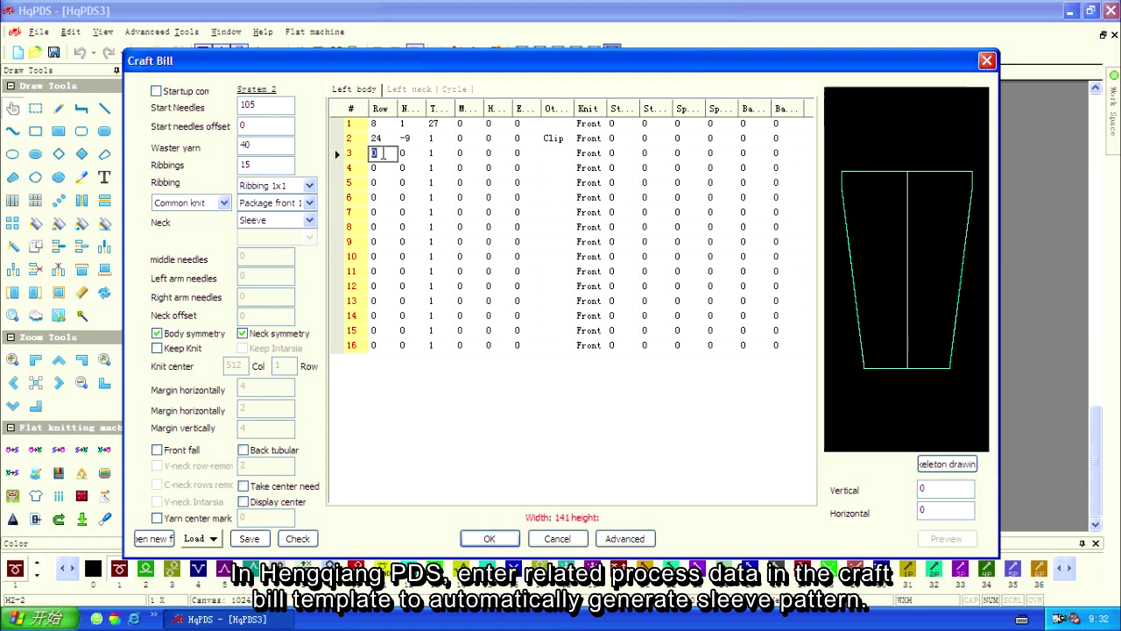
pyautogui.write('1')
pyautogui.press('Tab')
pyautogui.write('-')
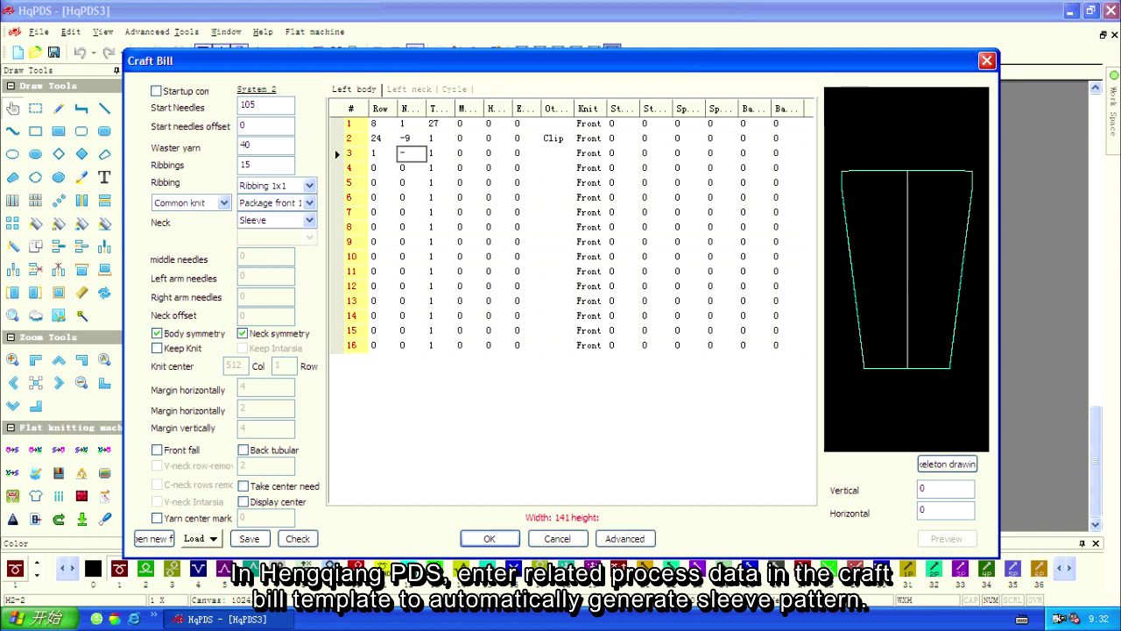
pyautogui.write('3')
pyautogui.press('Tab')
pyautogui.press('Tab')
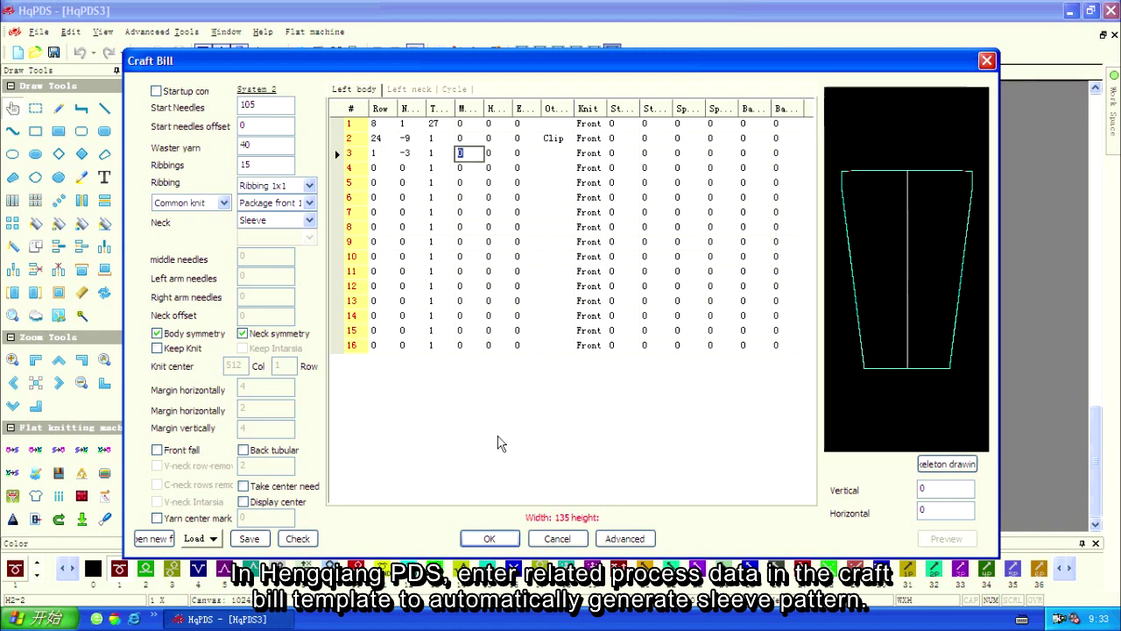
pyautogui.write('4')
pyautogui.press('Tab')
pyautogui.write('1')
# - Fill line 4 of the left body table with Row 4, N -3, T 11, M 4 and H 1
pyautogui.click(377, 168)
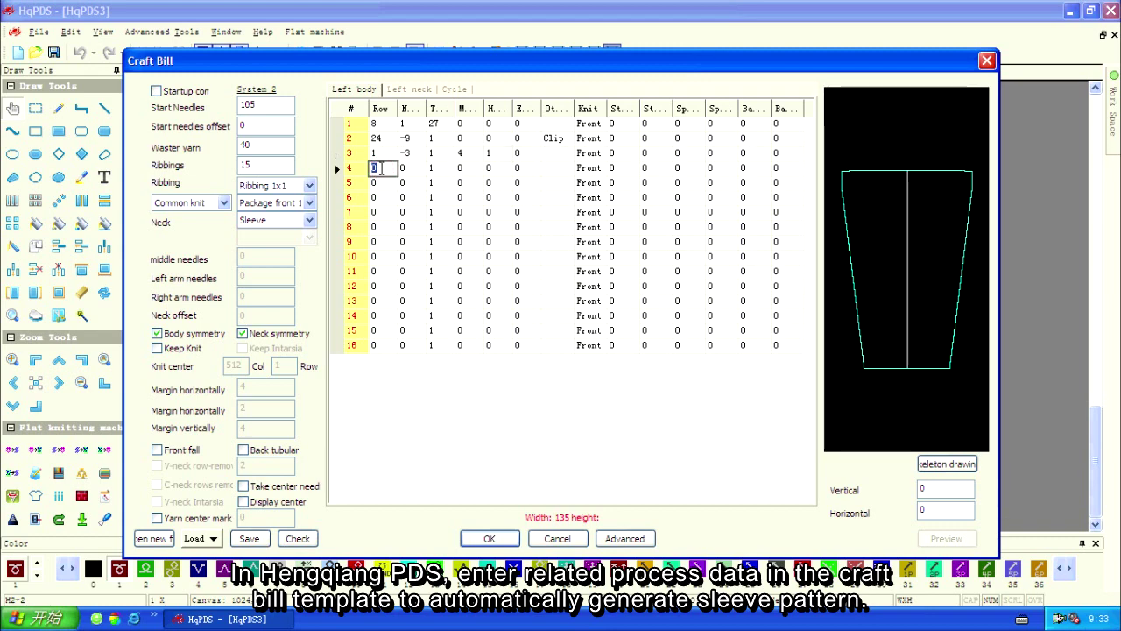
pyautogui.write('4')
pyautogui.press('Tab')
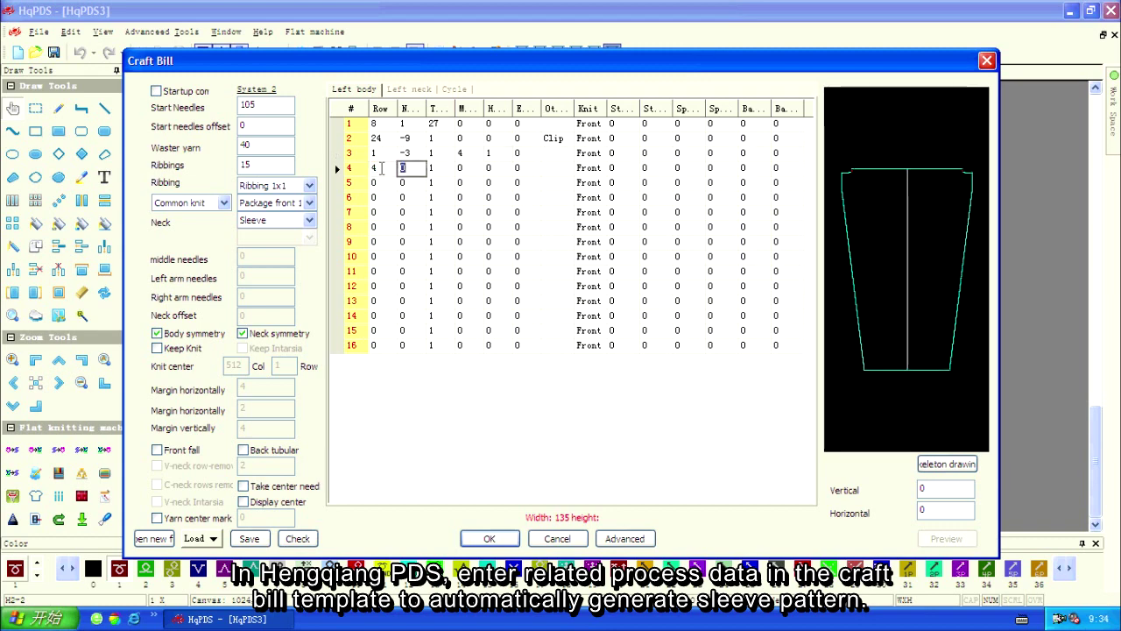
pyautogui.write('-3')
pyautogui.press('Tab')
pyautogui.write('1')
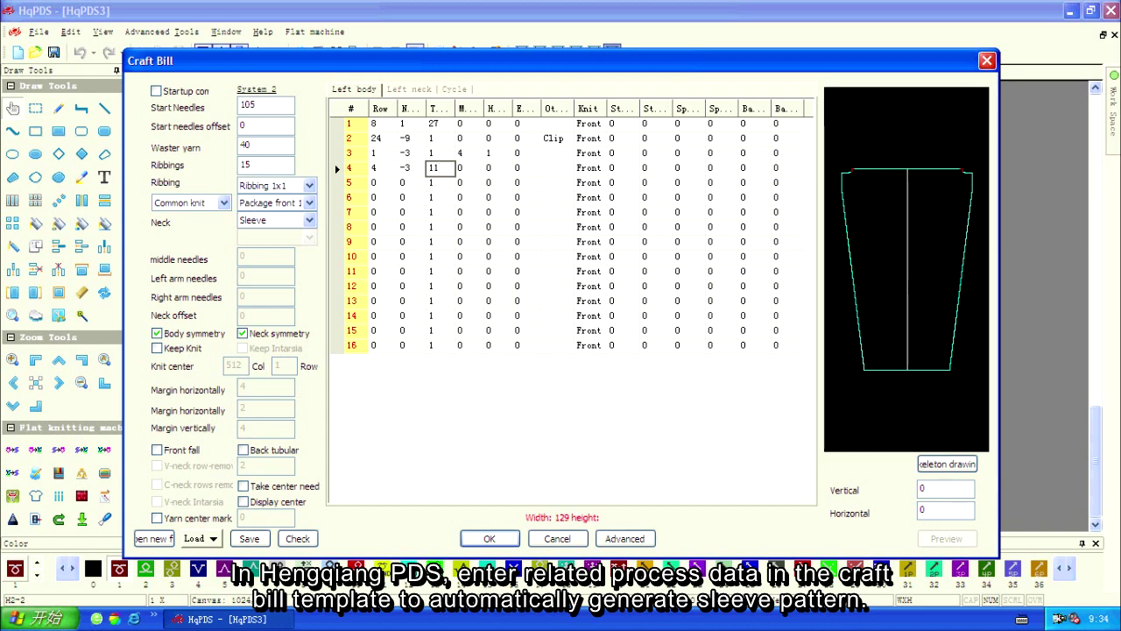
pyautogui.press('Tab')
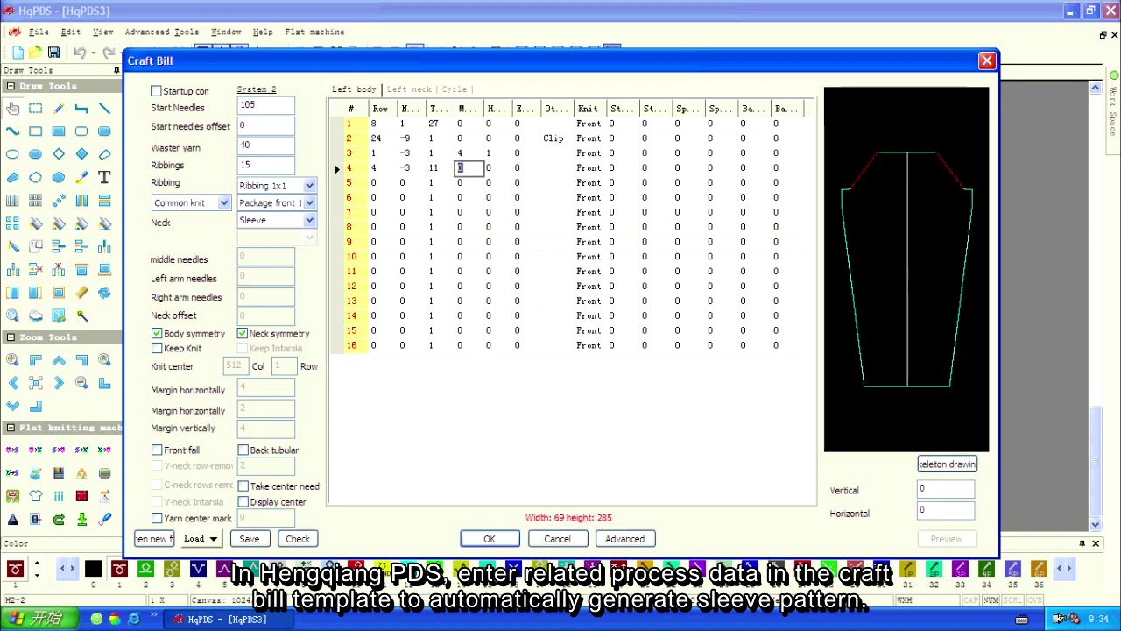
pyautogui.write('4')
pyautogui.press('Tab')
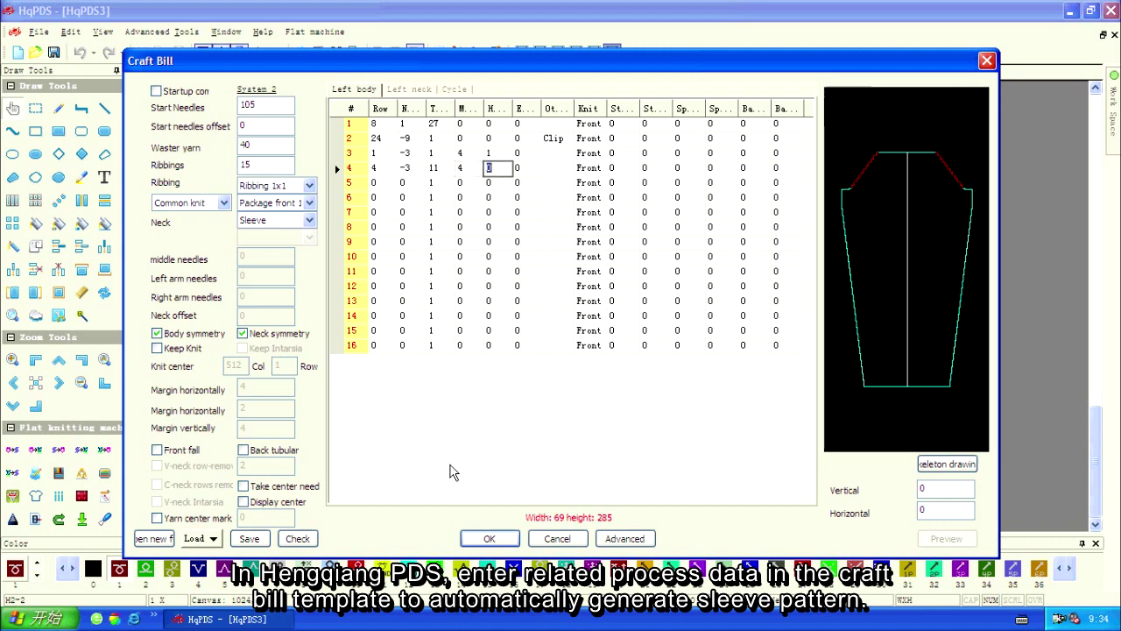
pyautogui.write('1')
# - Fill line 5 of the left body table with Row 1, N -2, T 4 and H 1, keeping M at 0
pyautogui.click(378, 184)
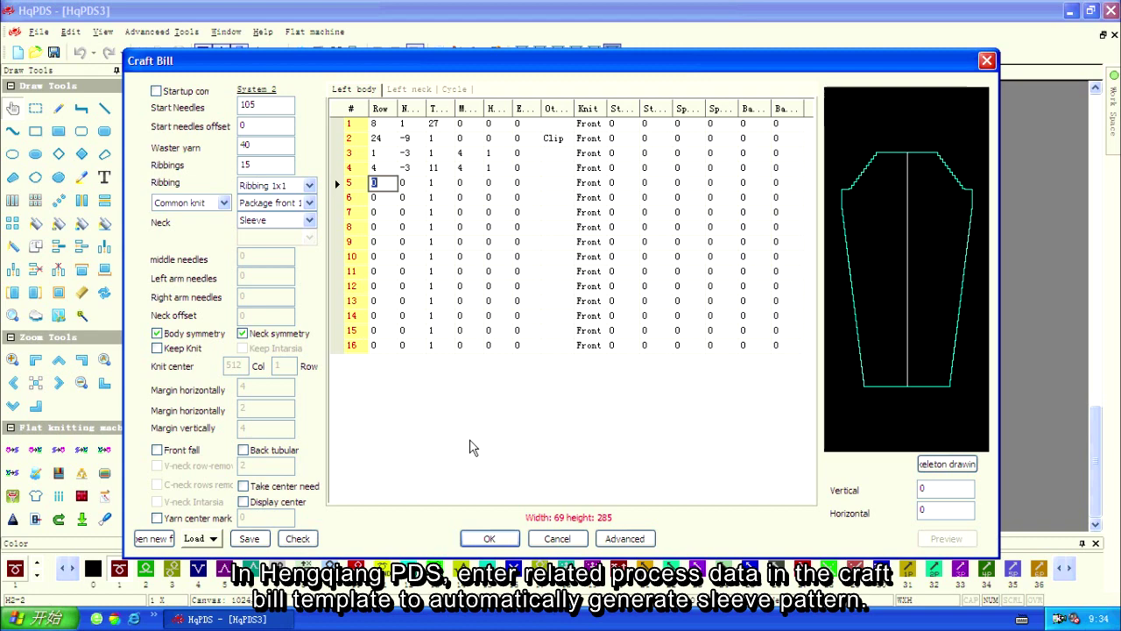
pyautogui.press('Tab')
pyautogui.write('-')
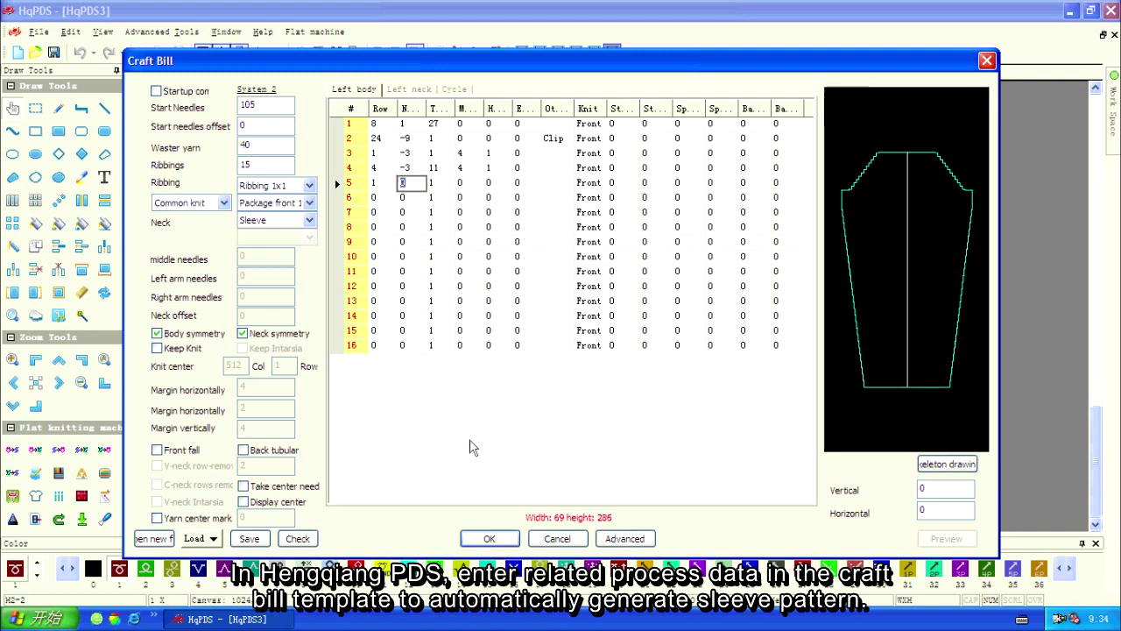
pyautogui.write('2')
pyautogui.press('Tab')
pyautogui.write('4')
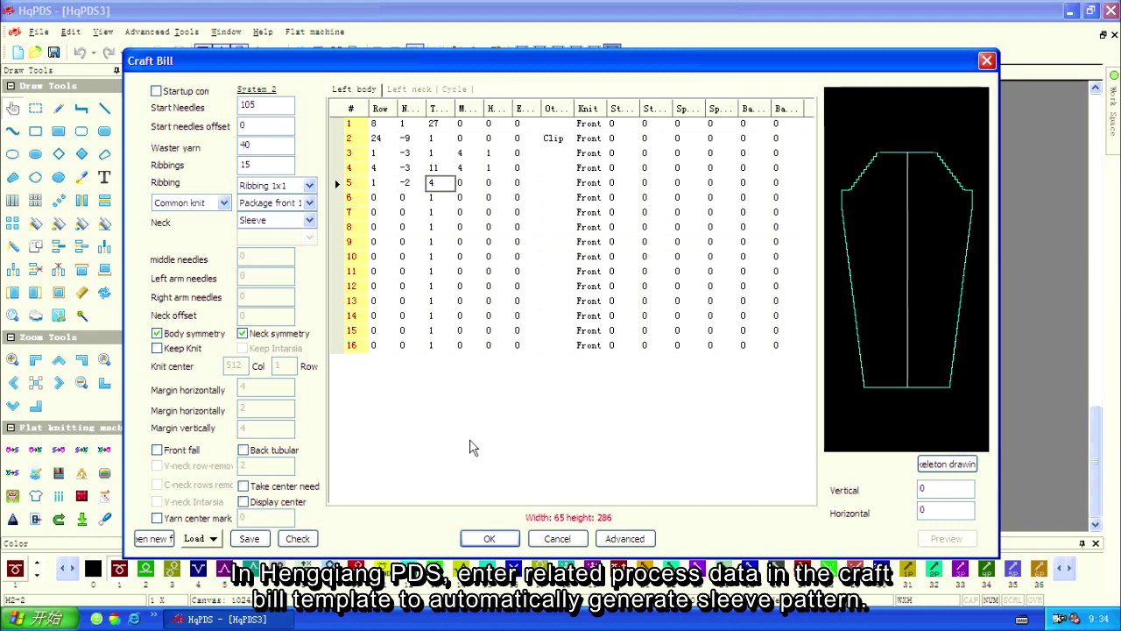
pyautogui.press('Tab')
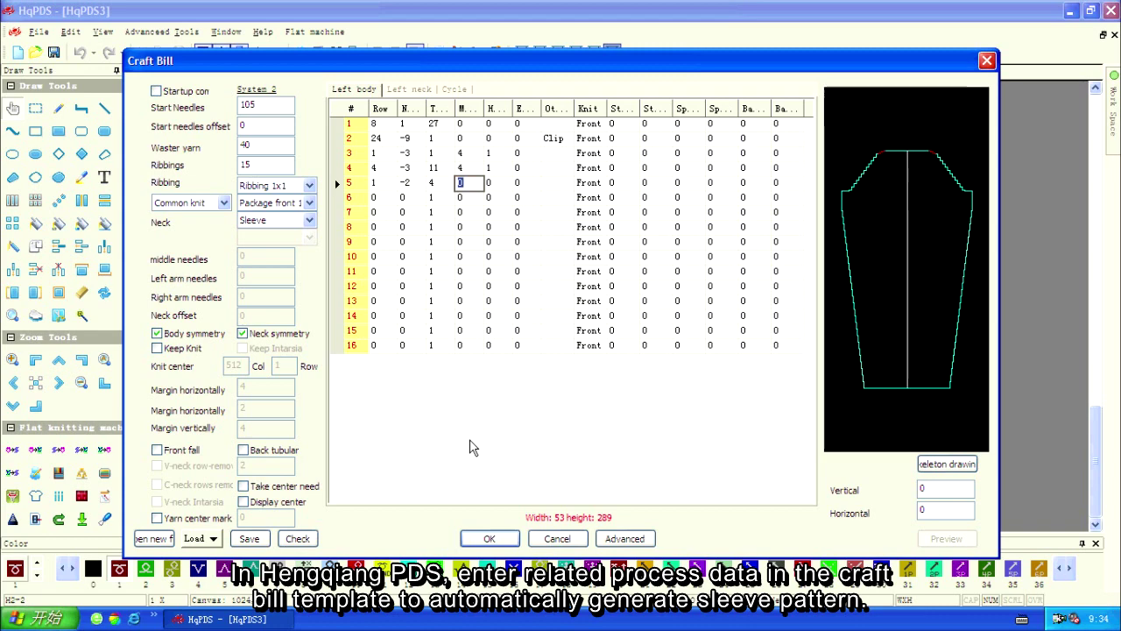
pyautogui.press('Tab')
# - Fill line 6 of the left body table with Row 1, N -3 and H 1, keeping T at 1
pyautogui.press('Down')
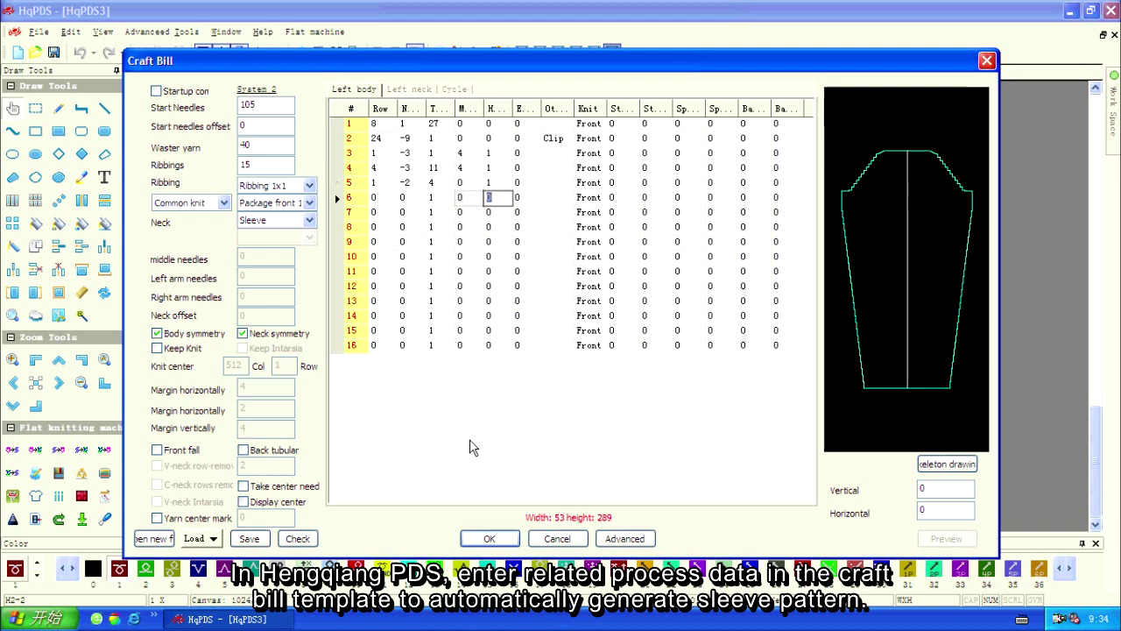
pyautogui.press('Left')
pyautogui.press('Left')
pyautogui.press('Left')
pyautogui.press('Left')
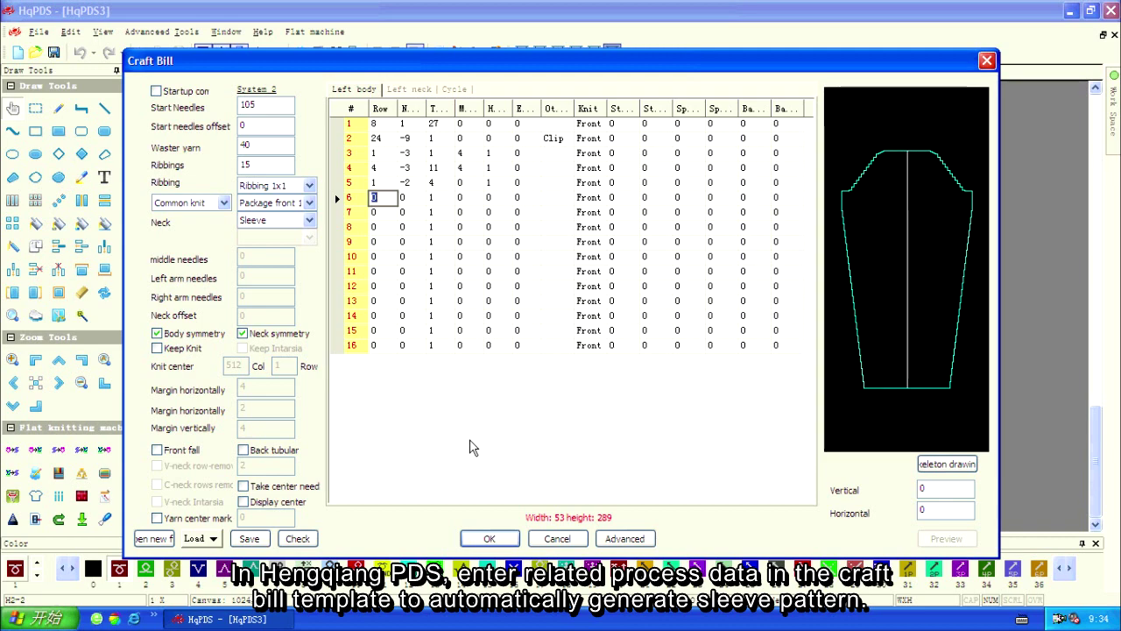
pyautogui.write('1')
pyautogui.press('Right')
pyautogui.write('-3')
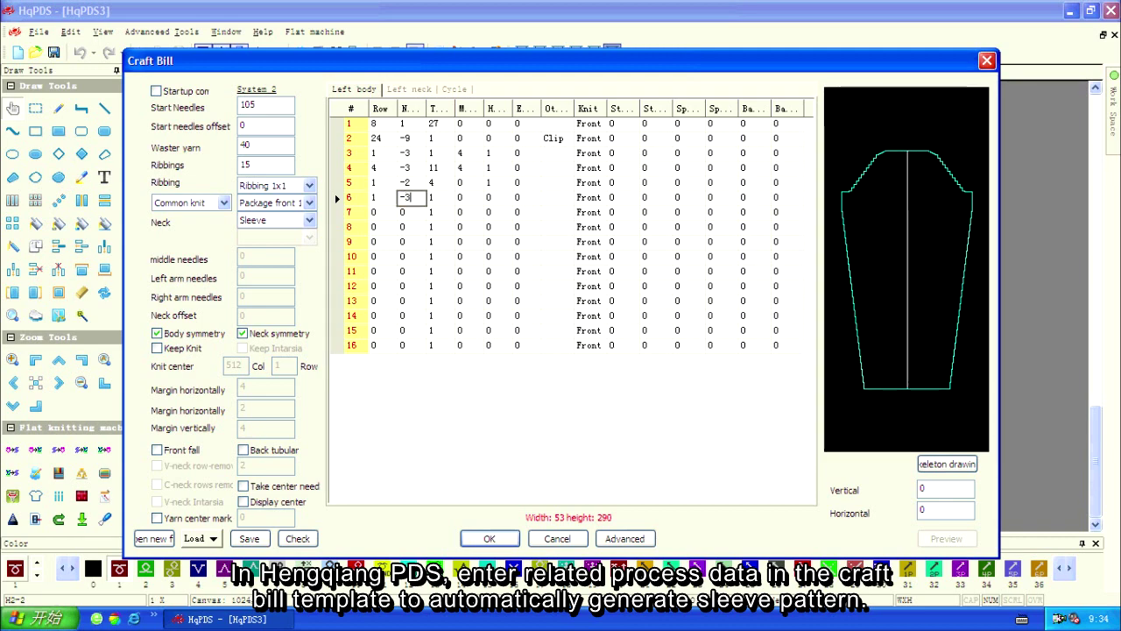
pyautogui.press('Right')
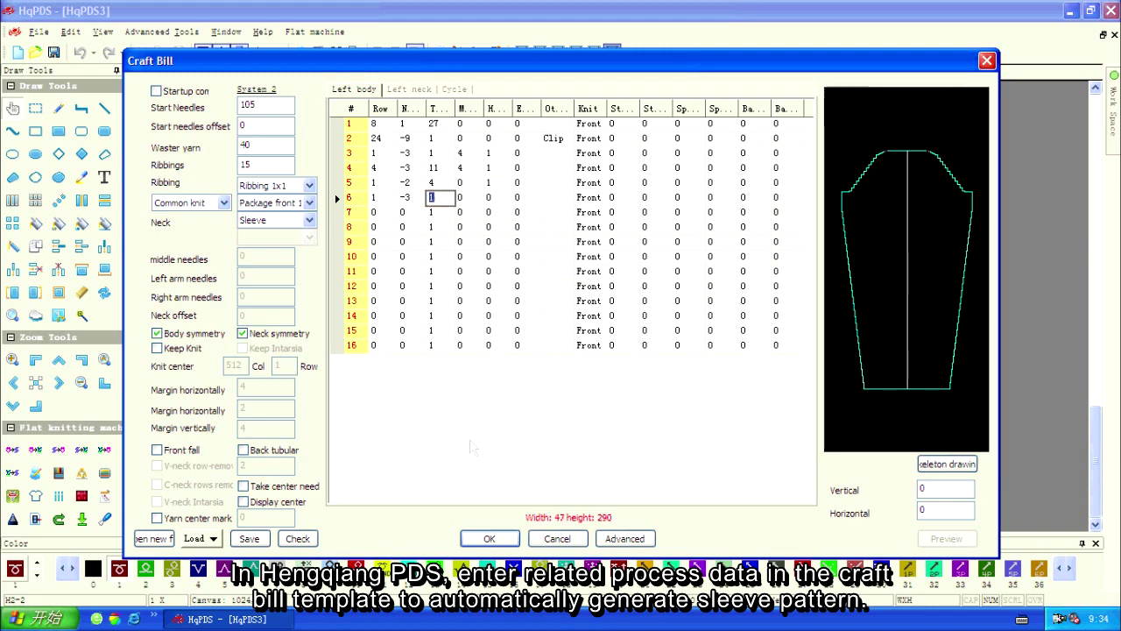
pyautogui.press('Right')
pyautogui.press('Right')
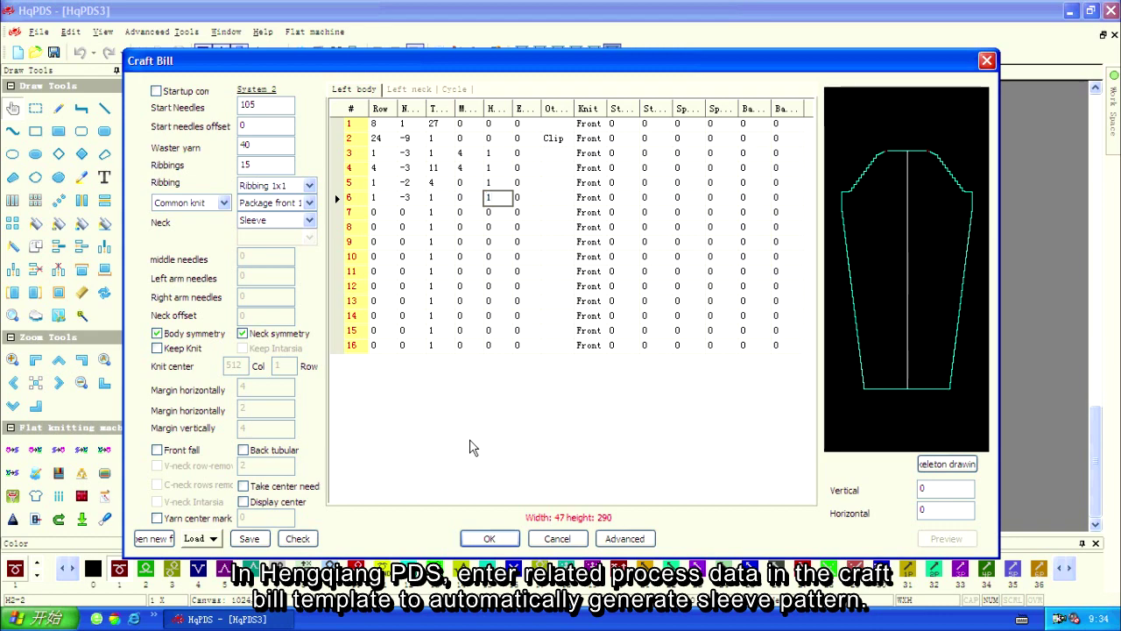
# - Set Row to 1 on line 7 of the left body table, leaving its other values at their defaults
pyautogui.press('Down')
pyautogui.press('Left')
pyautogui.press('Left')
pyautogui.press('Left')
pyautogui.press('Left')
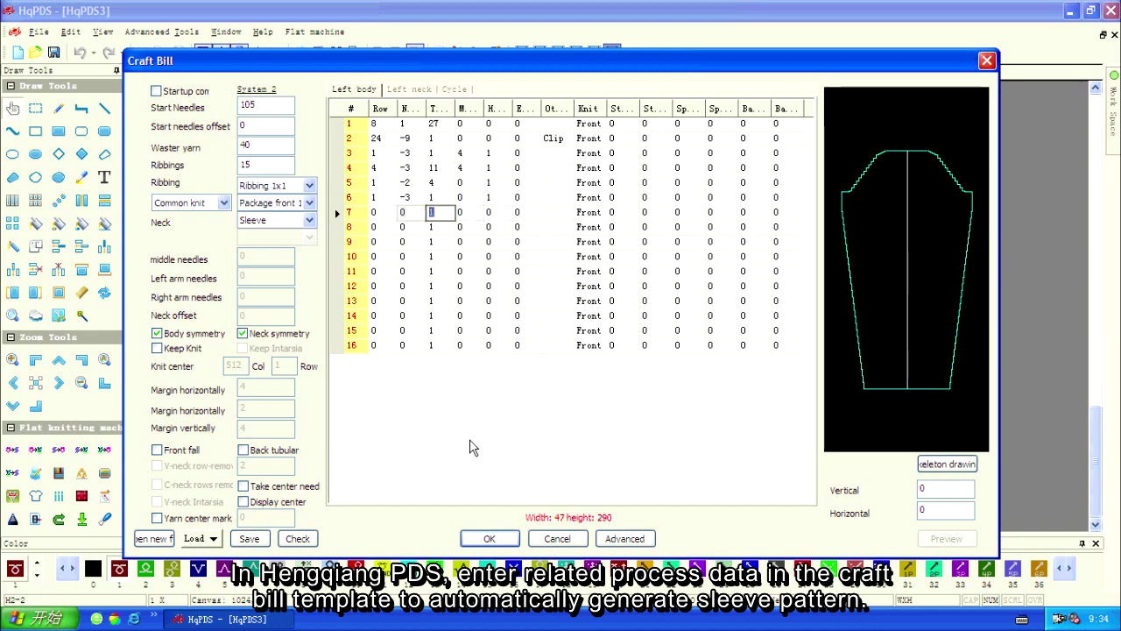
pyautogui.write('1')
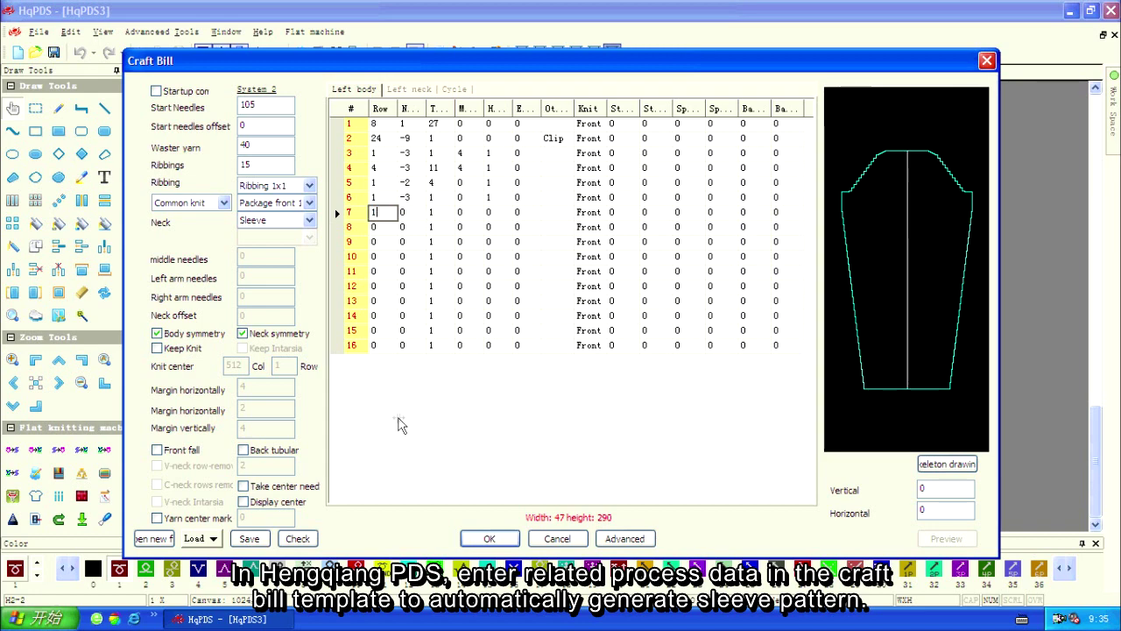
pyautogui.click(422, 406)
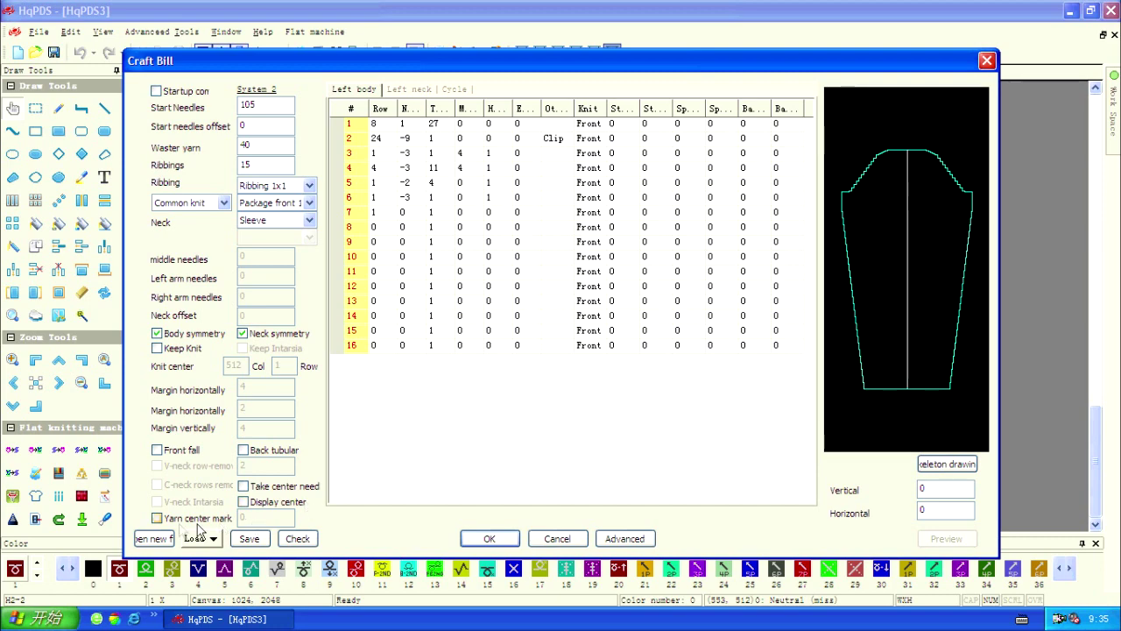
# - Enable the yarn center mark with value 0 and run the check of the craft bill's parameters
pyautogui.click(157, 518)
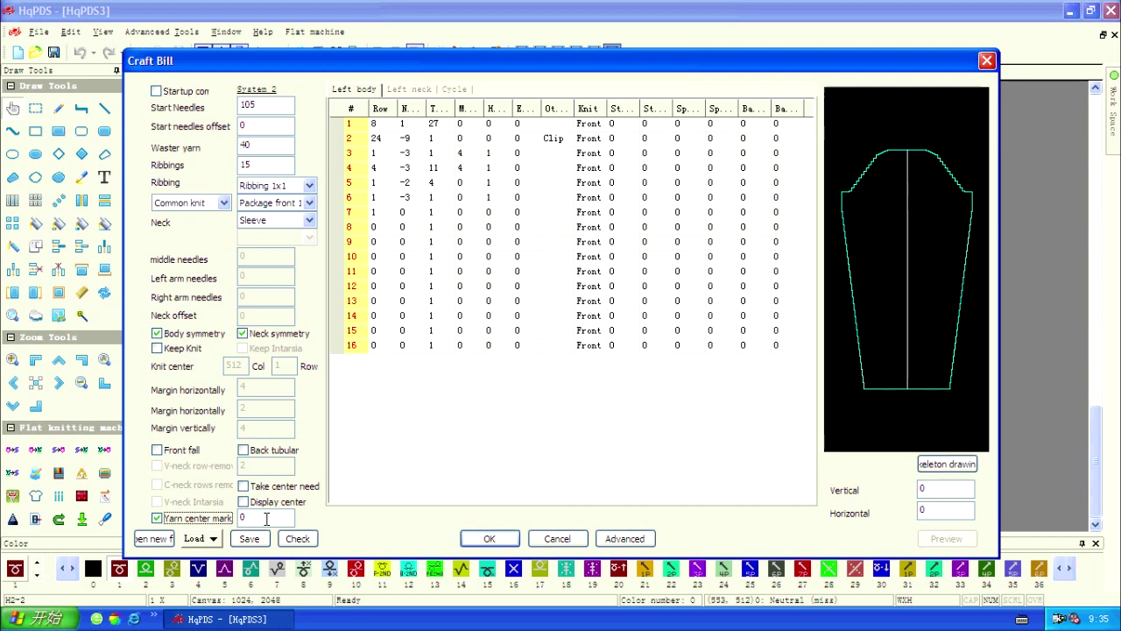
pyautogui.press('Tab')
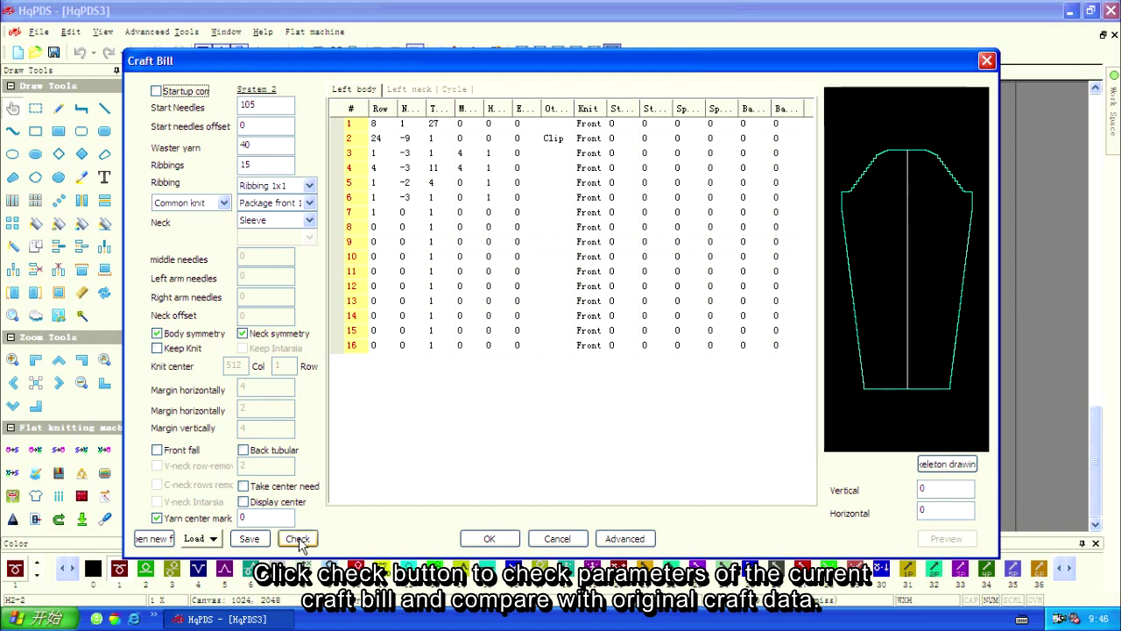
pyautogui.click(297, 539)
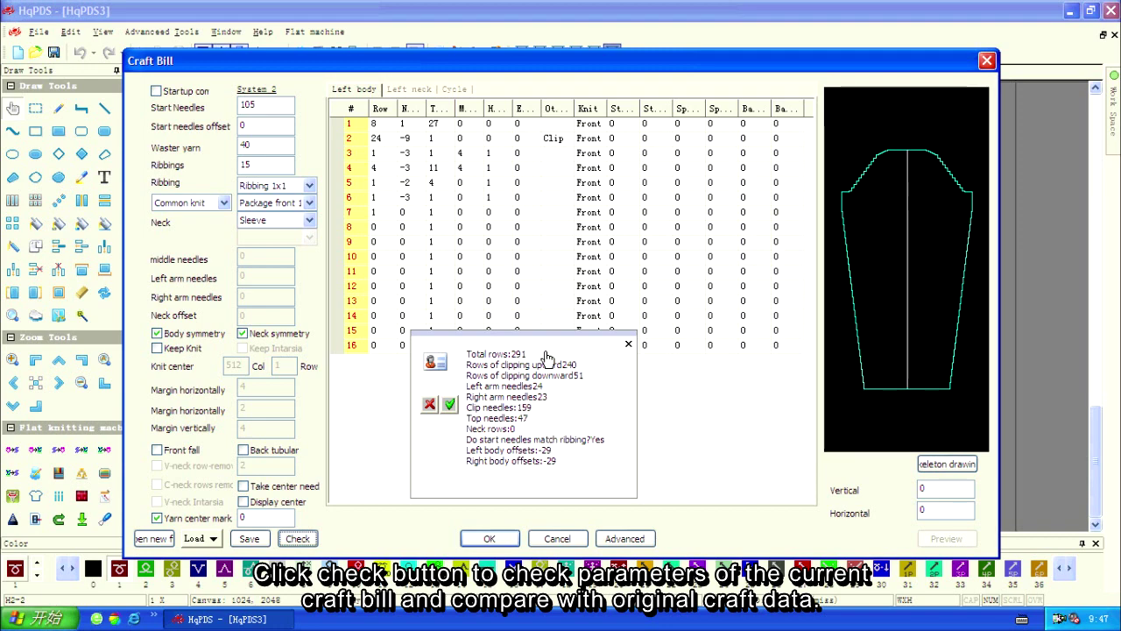
pyautogui.click(628, 344)
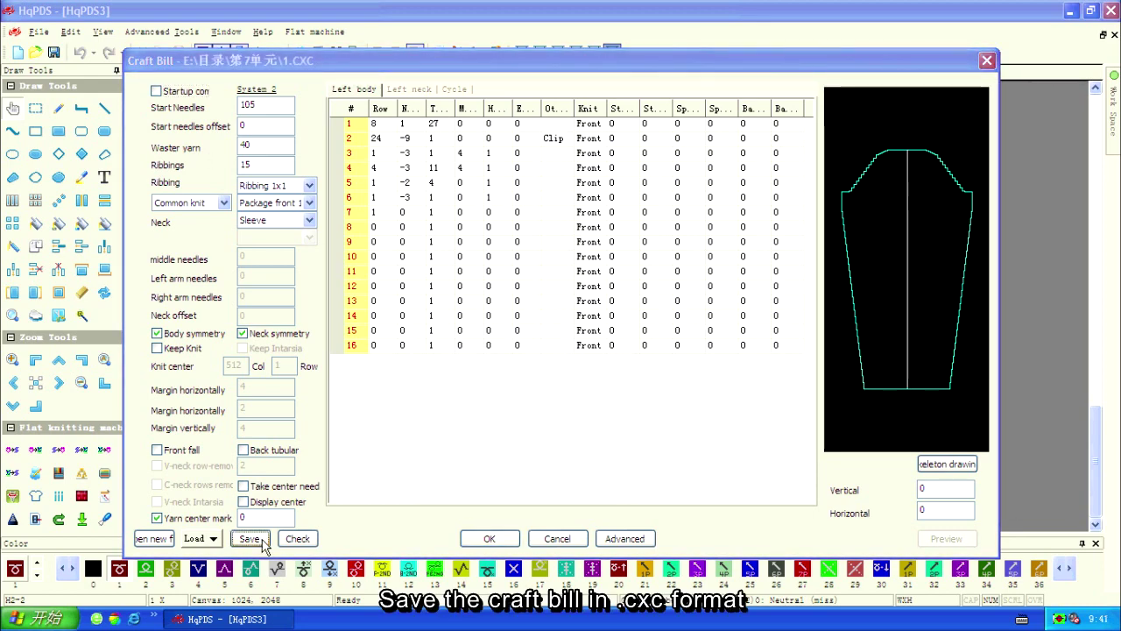
# - Save the craft bill as 01 in .CXC format inside a new folder named "process file"
pyautogui.click(265, 543)
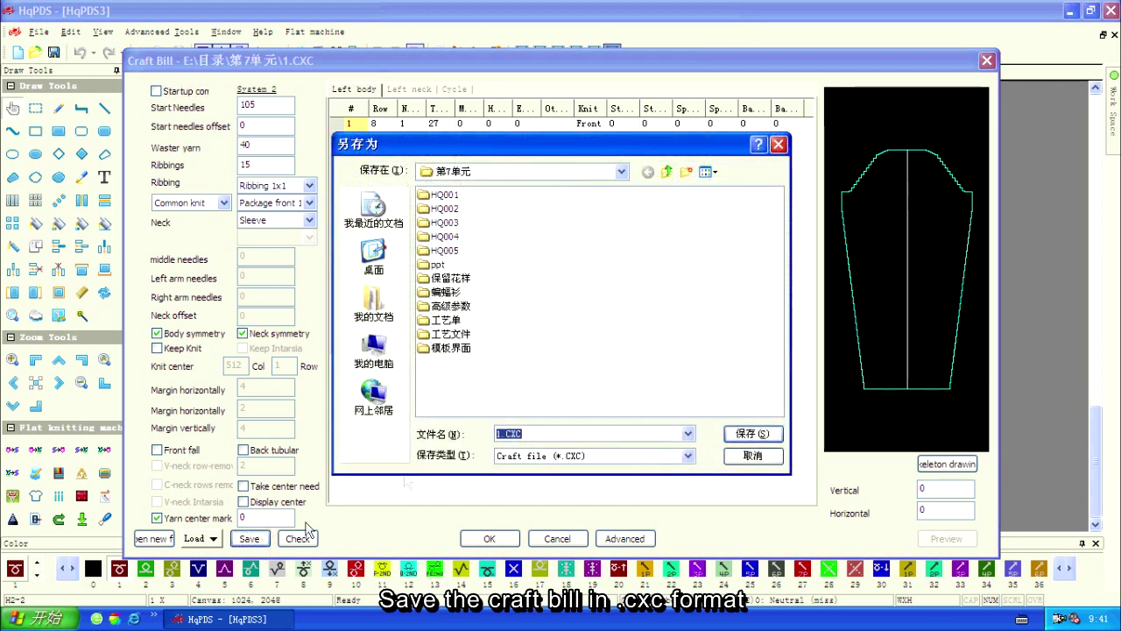
pyautogui.click(686, 172)
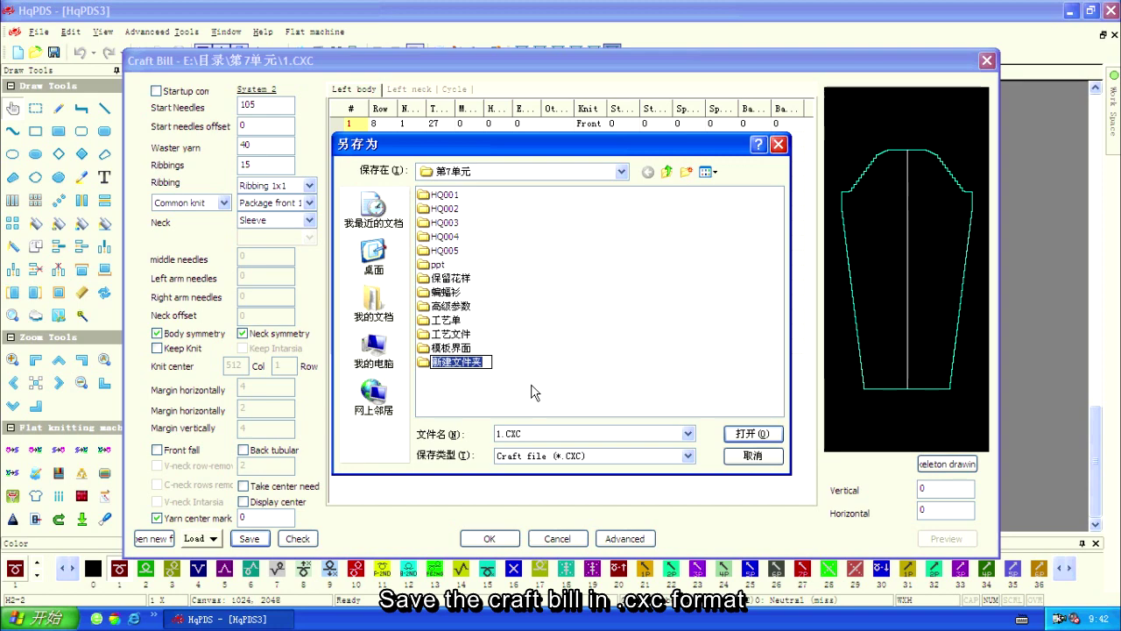
pyautogui.write('pro')
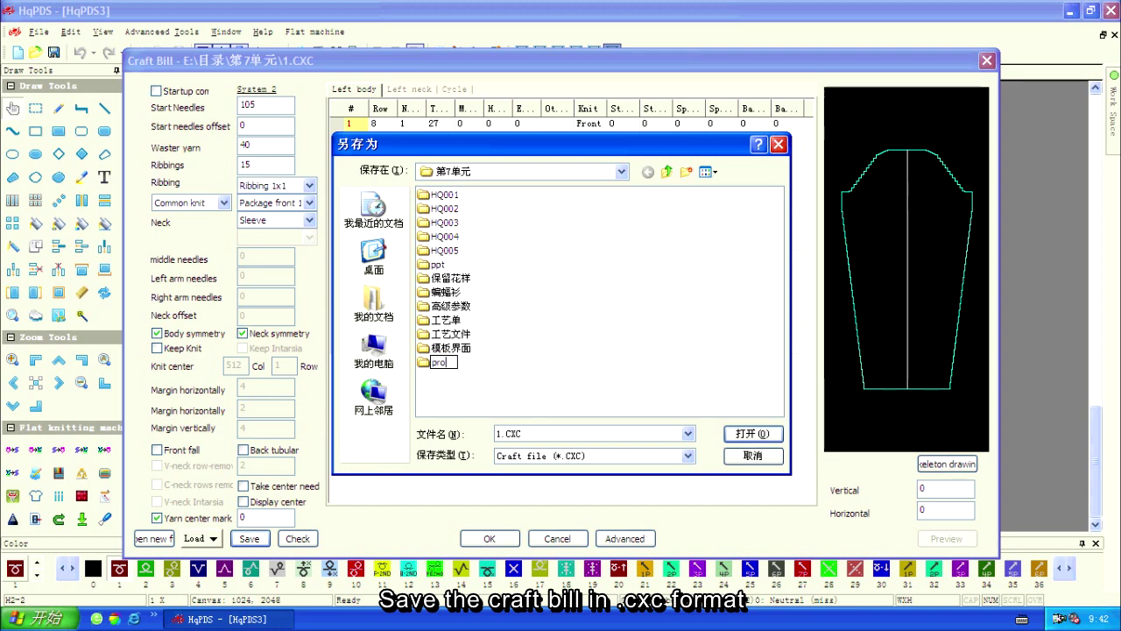
pyautogui.write('cess file')
pyautogui.doubleClick(424, 363)
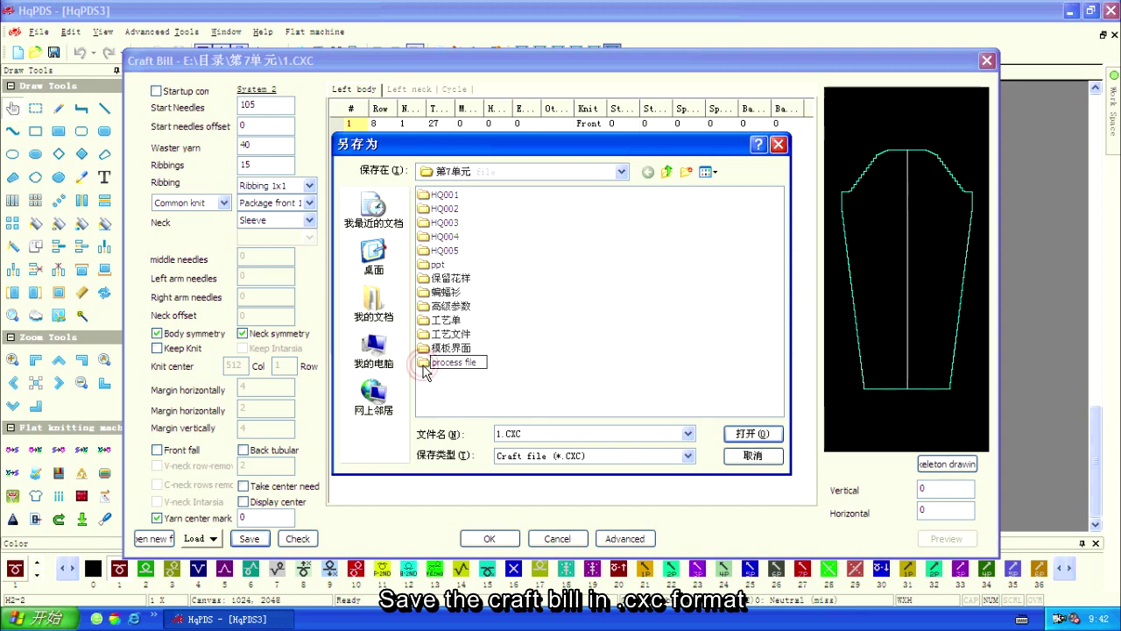
pyautogui.doubleClick(525, 434)
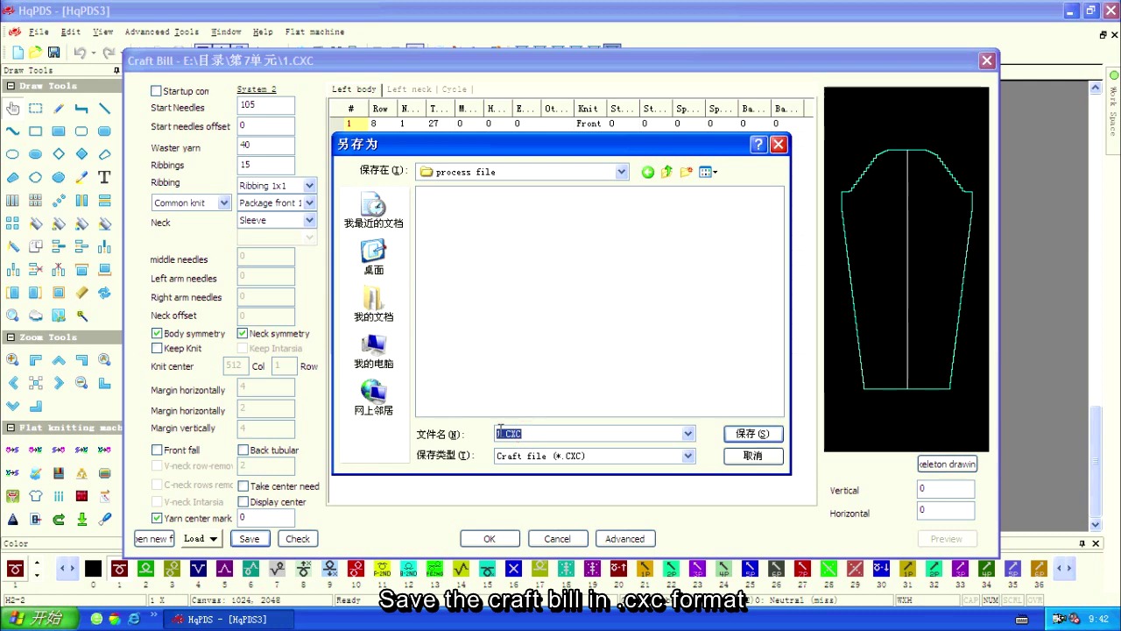
pyautogui.write('01')
pyautogui.click(756, 439)
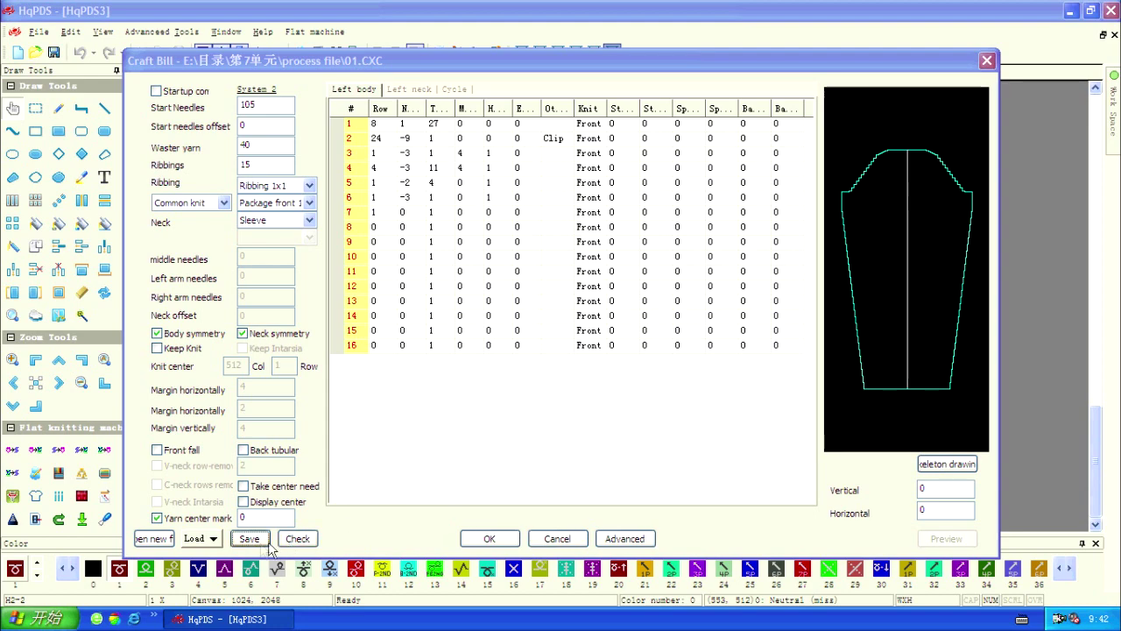
# - Start a blank craft bill and load only the craft from 01.CXC in the "process file" folder
pyautogui.click(162, 545)
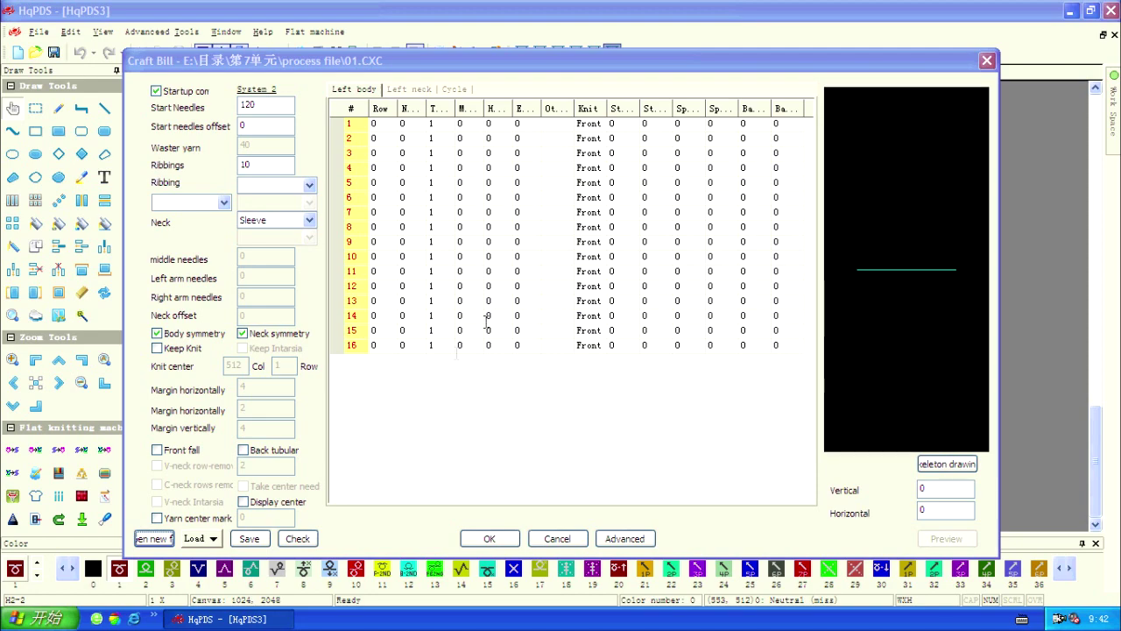
pyautogui.click(212, 540)
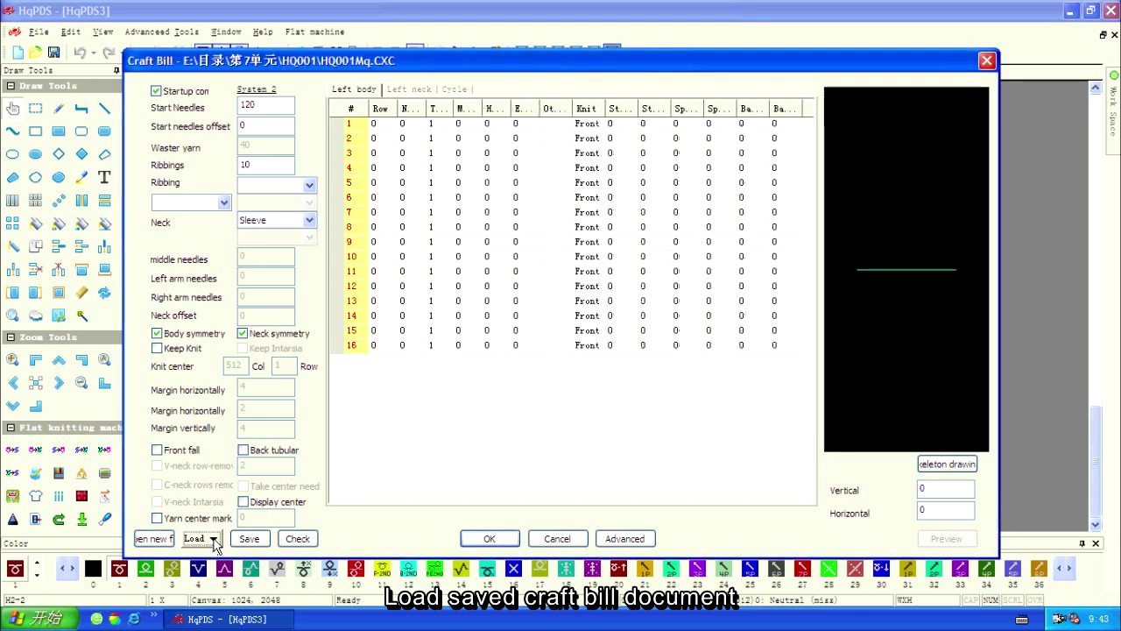
pyautogui.click(214, 540)
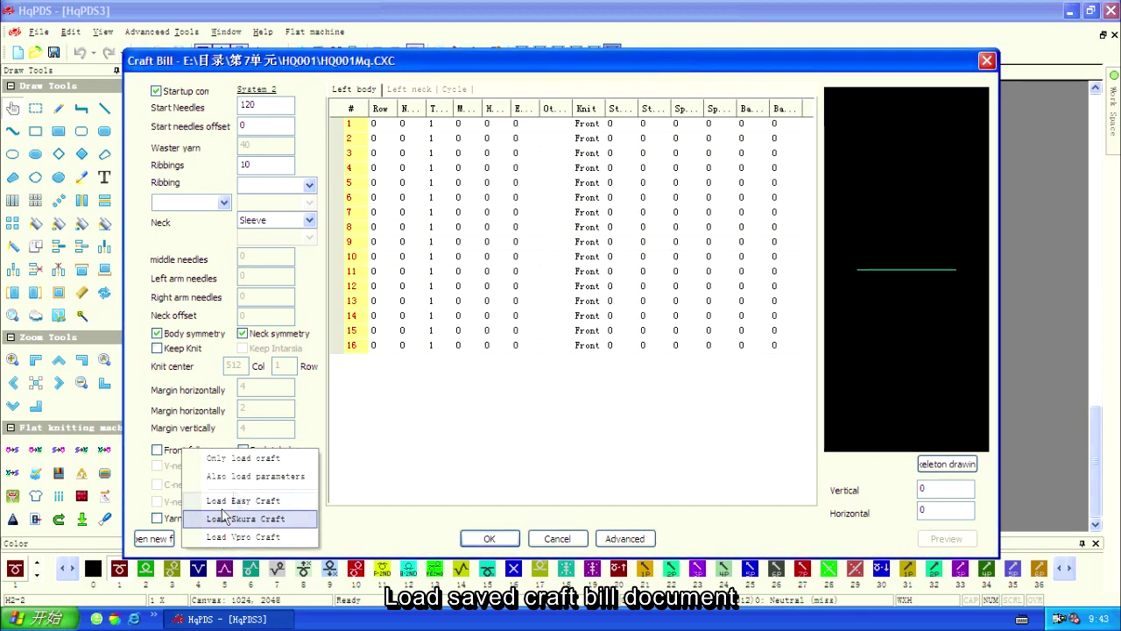
pyautogui.click(290, 459)
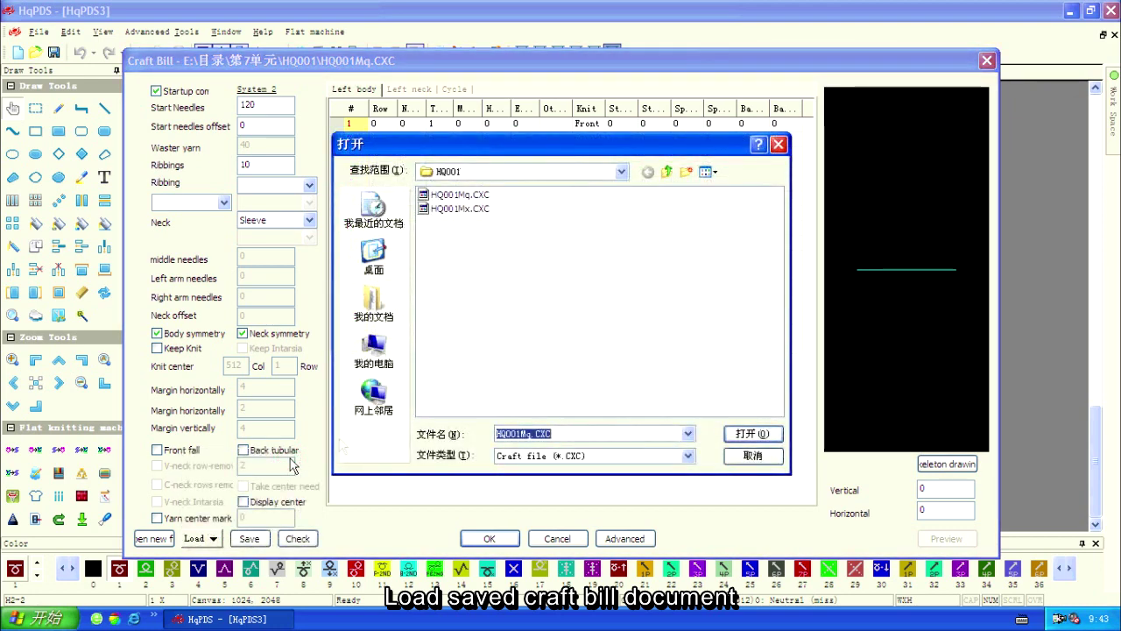
pyautogui.click(668, 172)
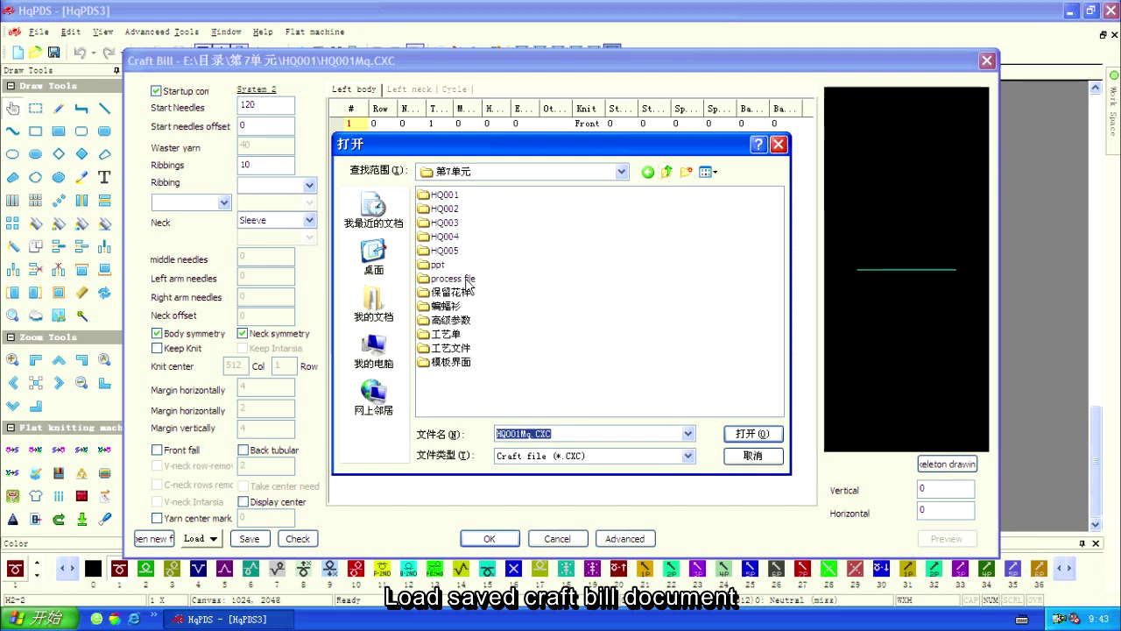
pyautogui.doubleClick(465, 281)
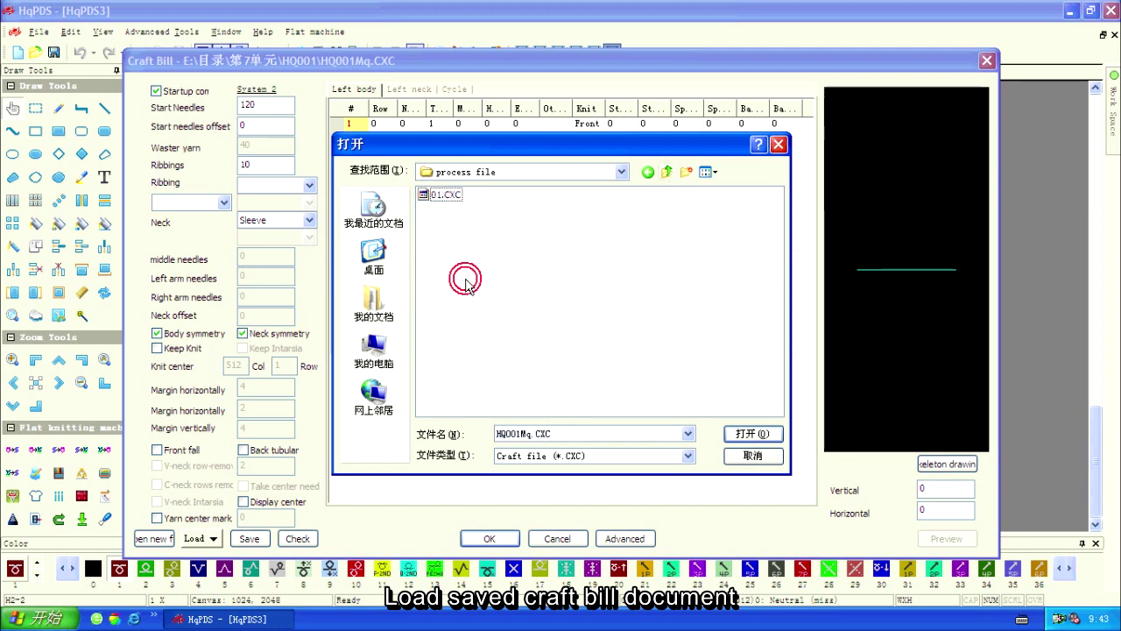
pyautogui.click(447, 197)
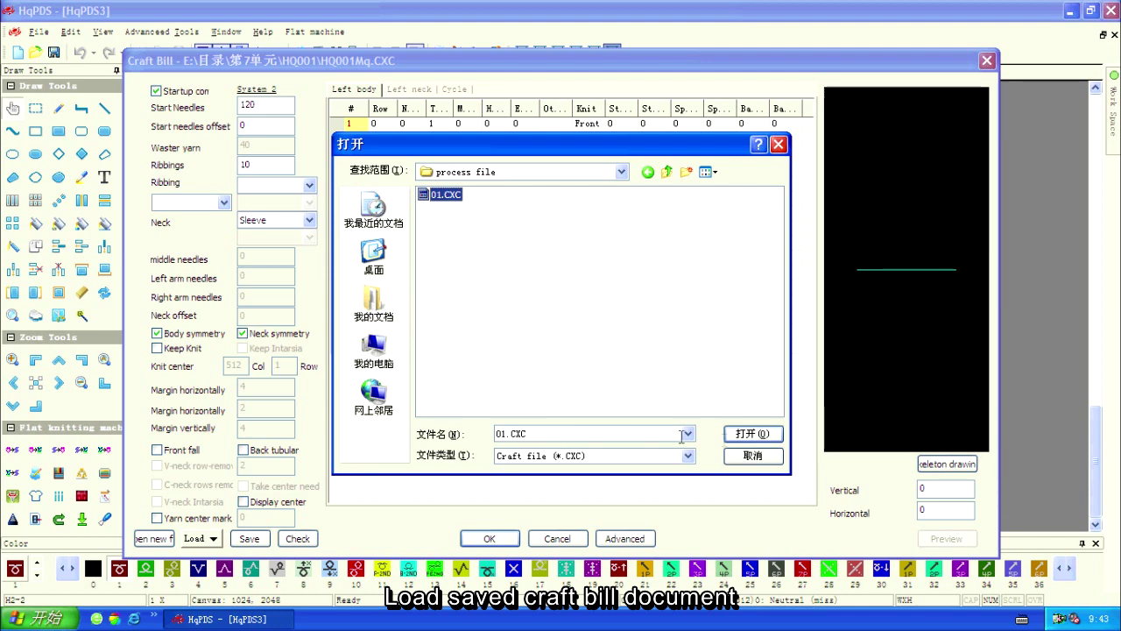
pyautogui.click(753, 434)
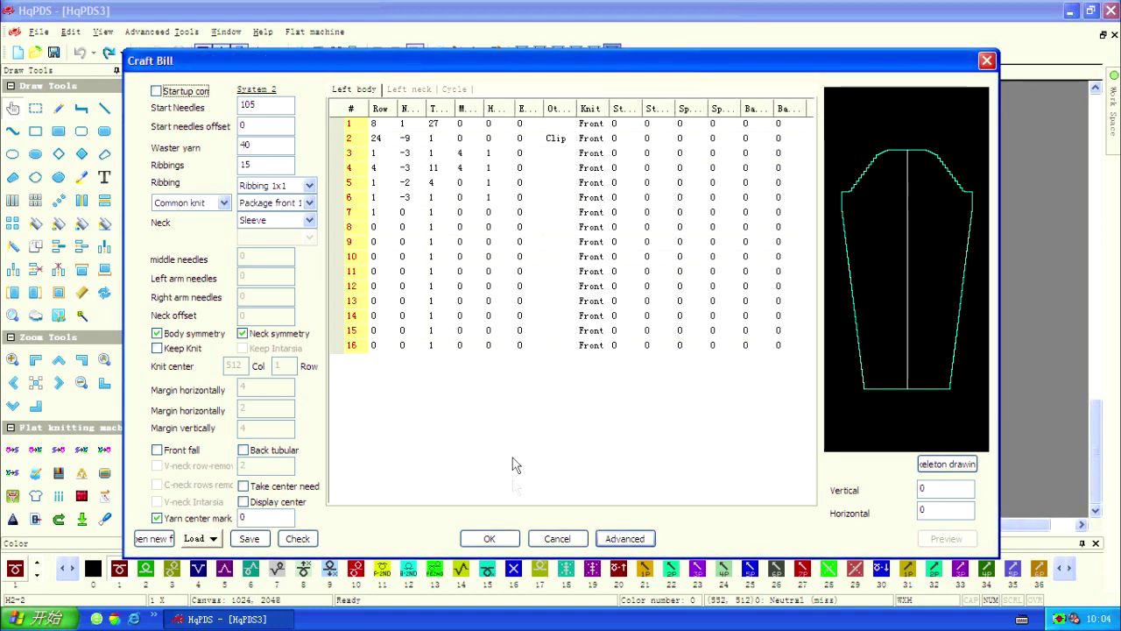
# - Examine the yarn feeder and other settings in the craft bill's advanced parameters, then close them without changes
pyautogui.click(512, 538)
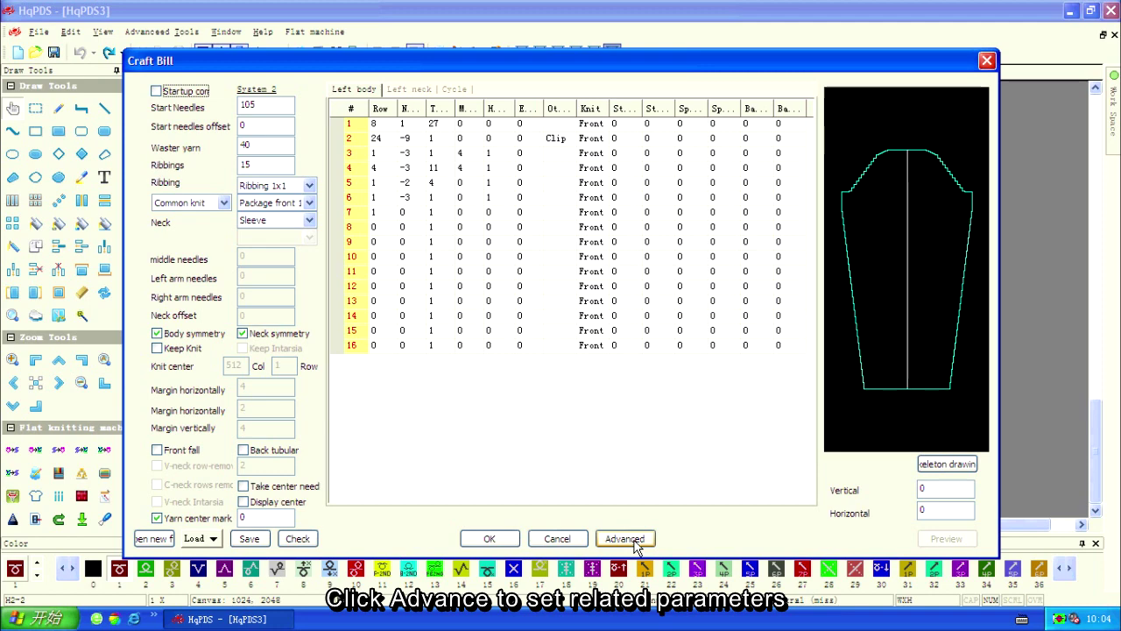
pyautogui.click(624, 539)
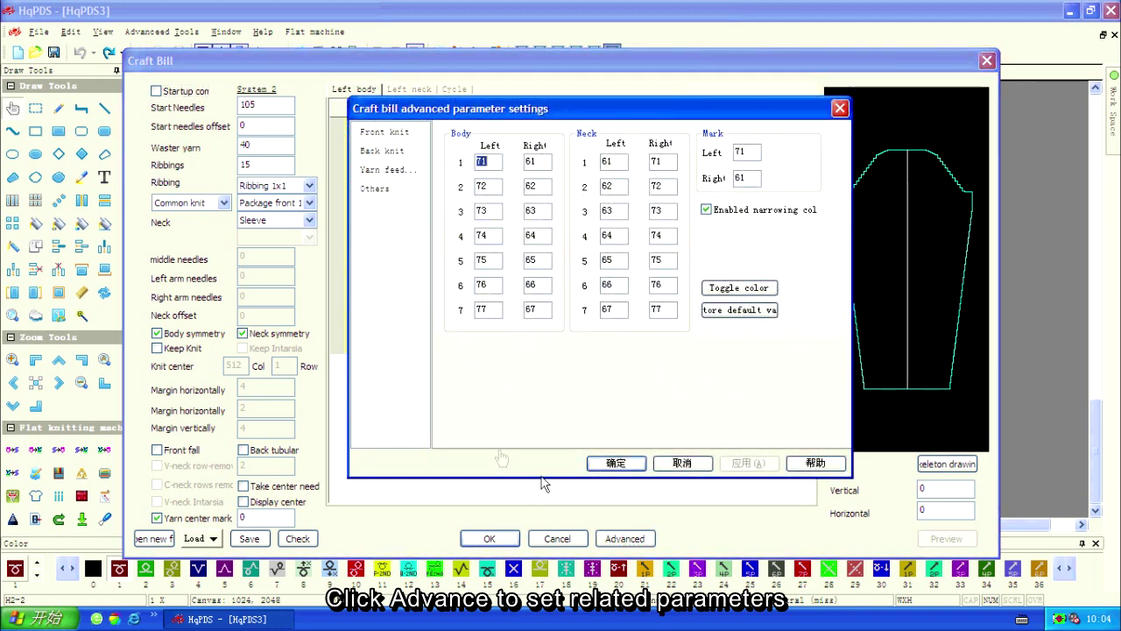
pyautogui.click(412, 170)
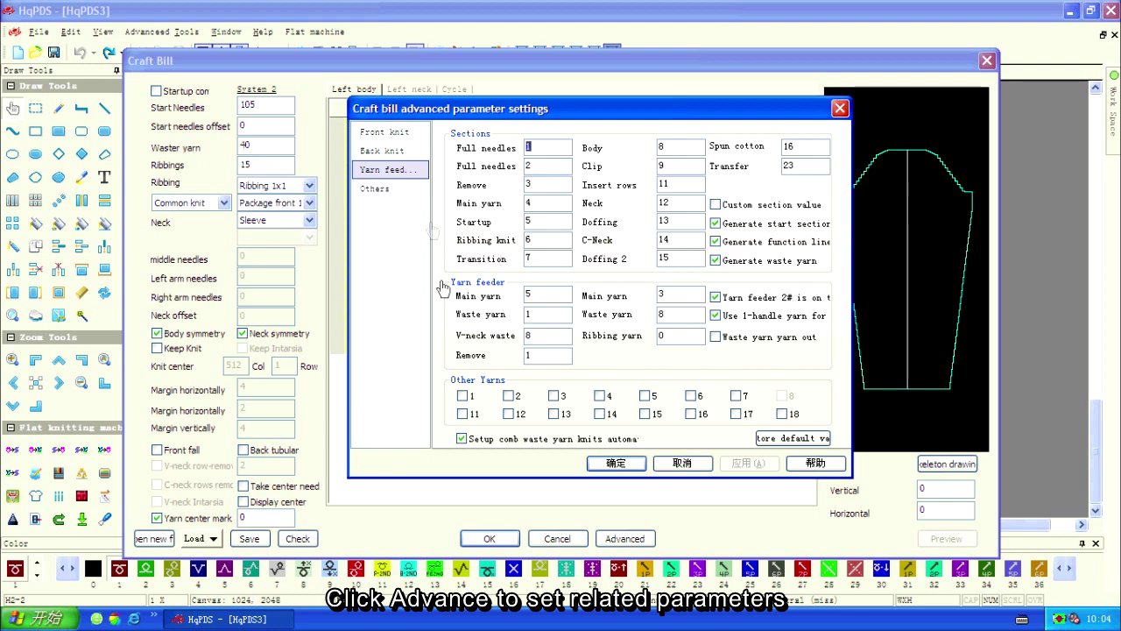
pyautogui.click(417, 191)
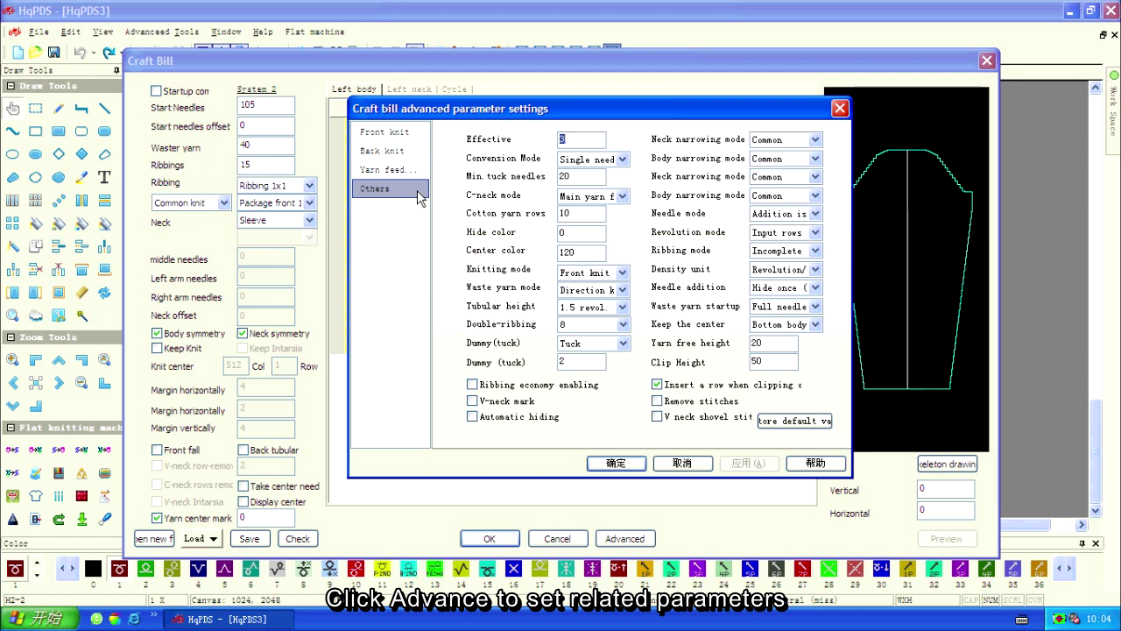
pyautogui.click(841, 108)
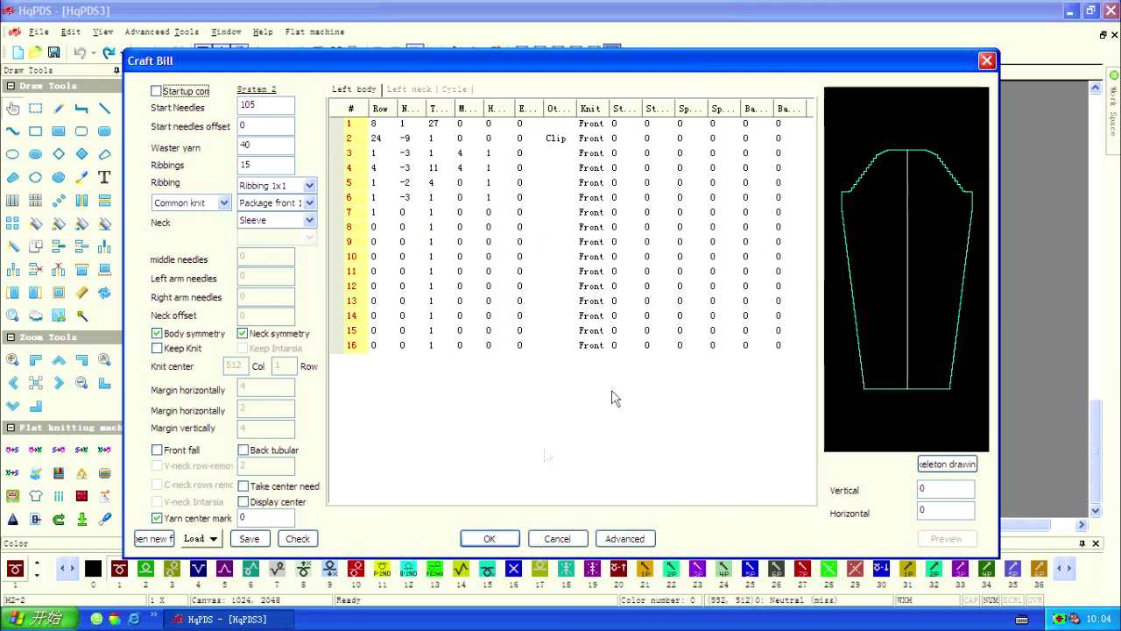
# - Try to generate the sleeve pattern from the loaded craft bill and close the resulting hint
pyautogui.click(489, 539)
pyautogui.click(487, 538)
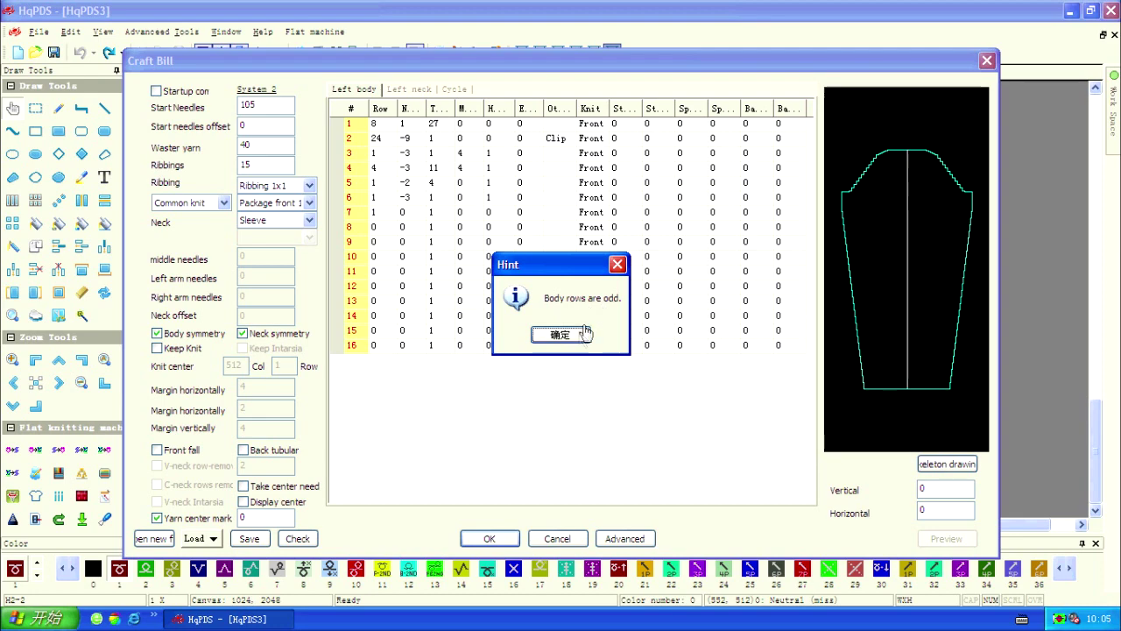
pyautogui.click(565, 337)
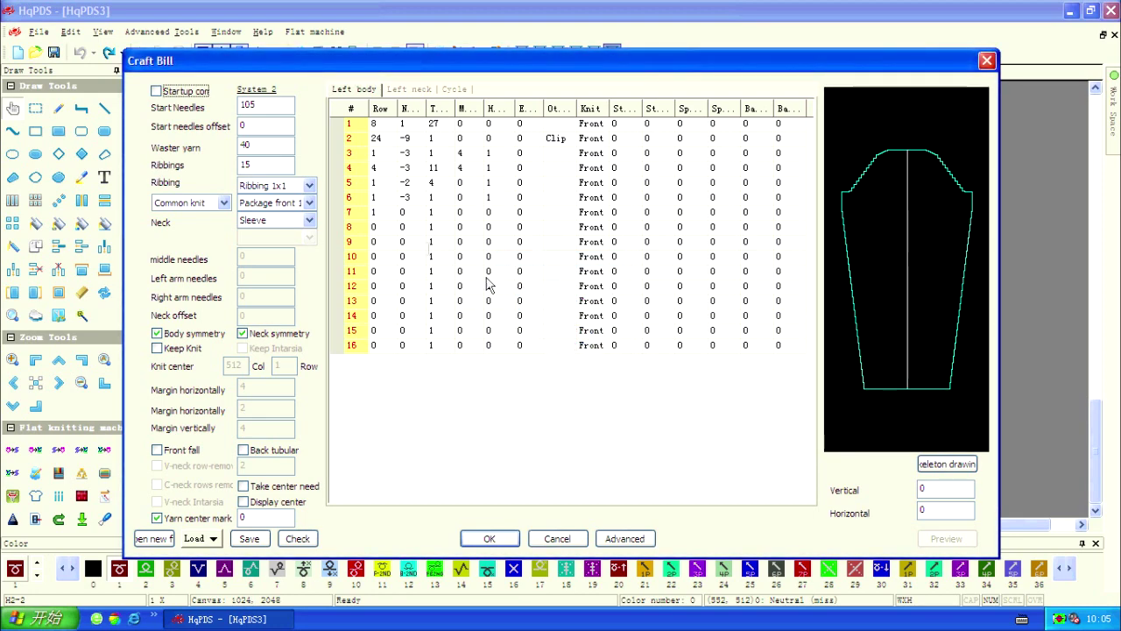
# - Set the Row value of line 7 in the left body table to 2 and generate the sleeve's pattern
pyautogui.click(374, 211)
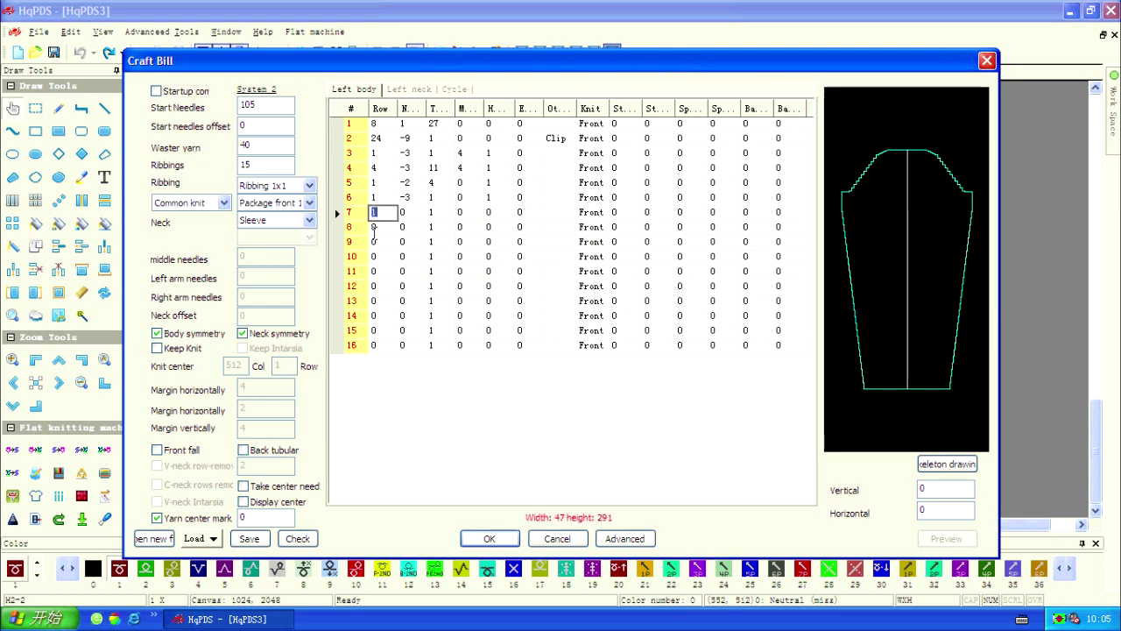
pyautogui.write('2')
pyautogui.click(413, 387)
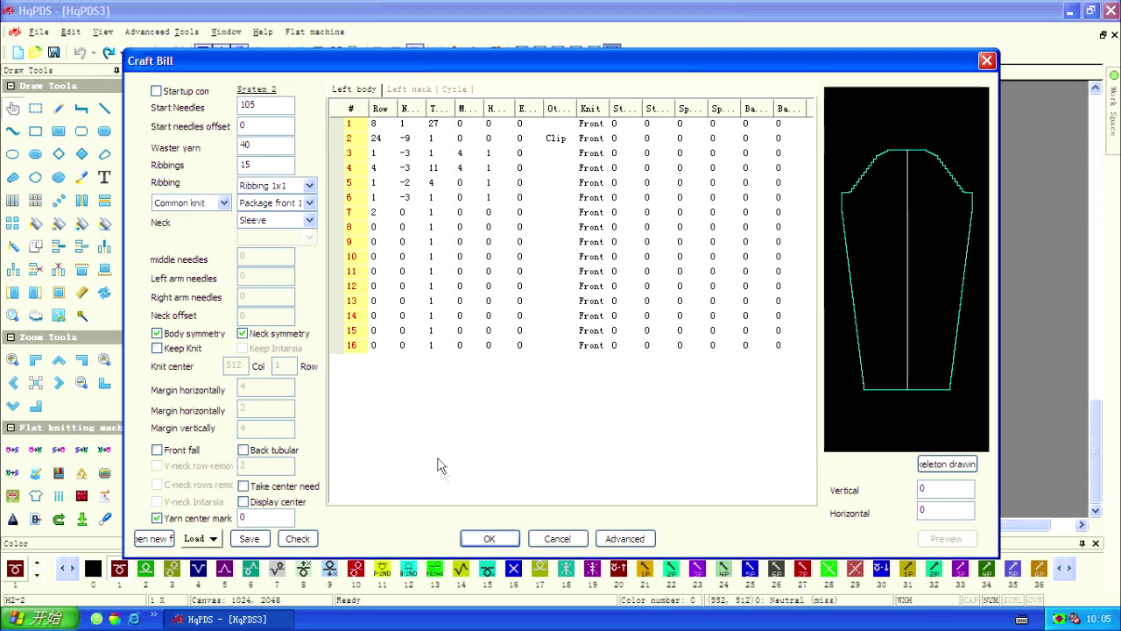
pyautogui.click(496, 541)
pyautogui.click(496, 540)
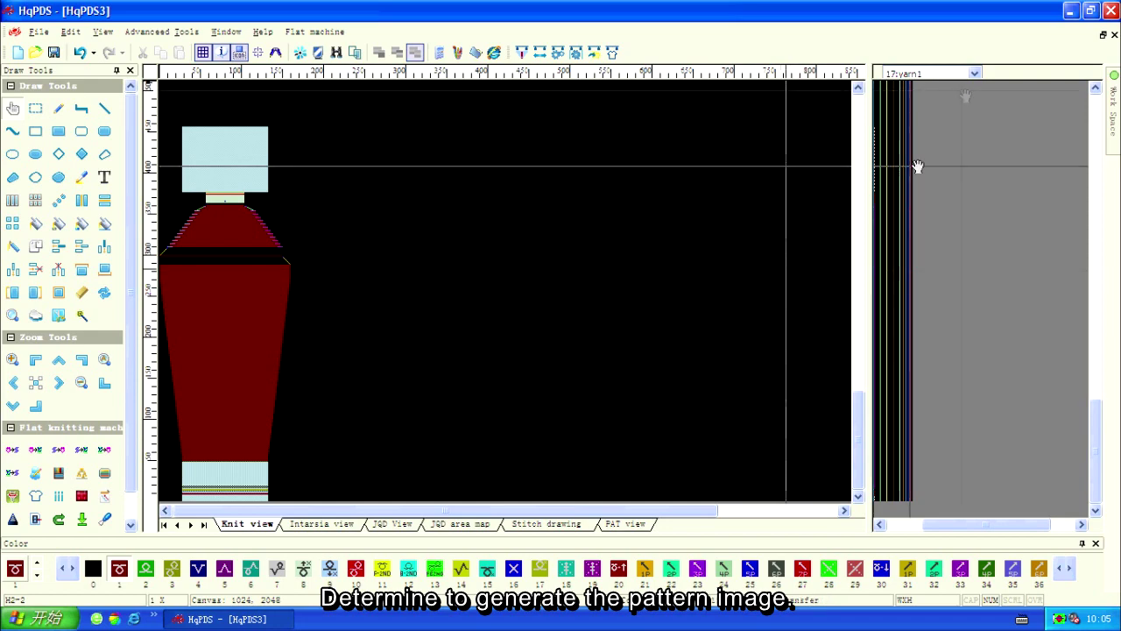
# - Switch the function line area beside the generated pattern to 7: density
pyautogui.click(964, 73)
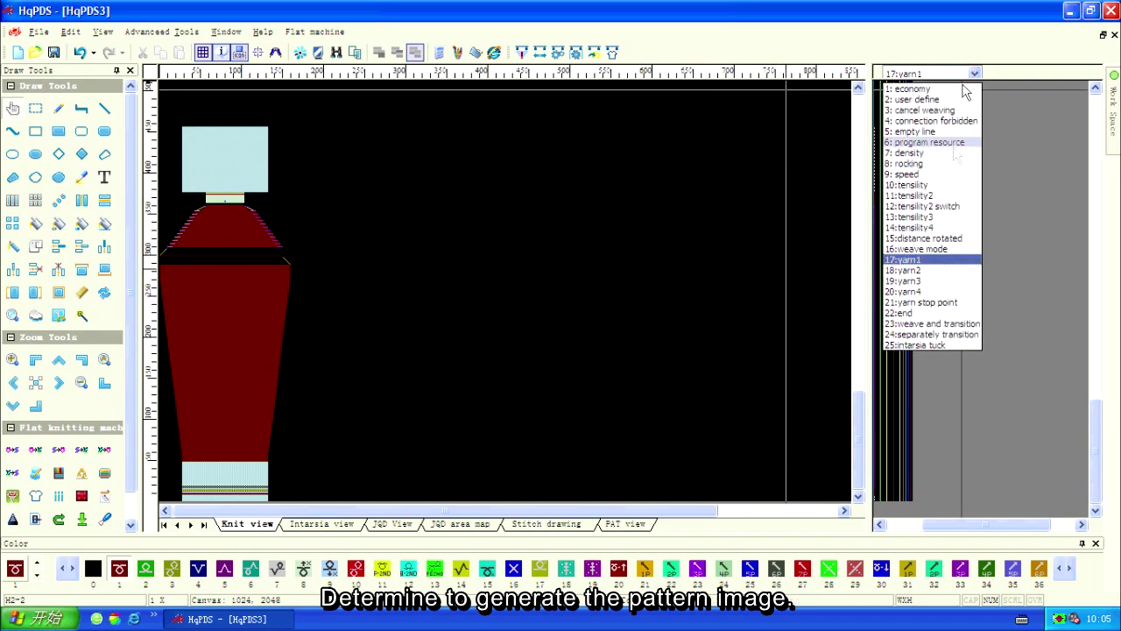
pyautogui.click(955, 154)
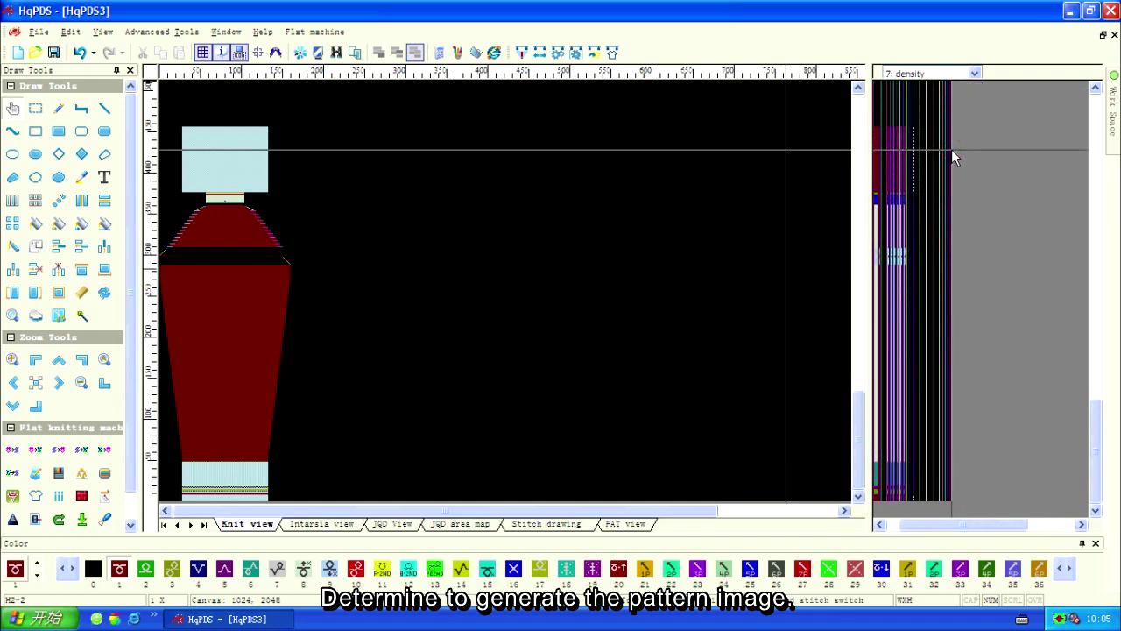